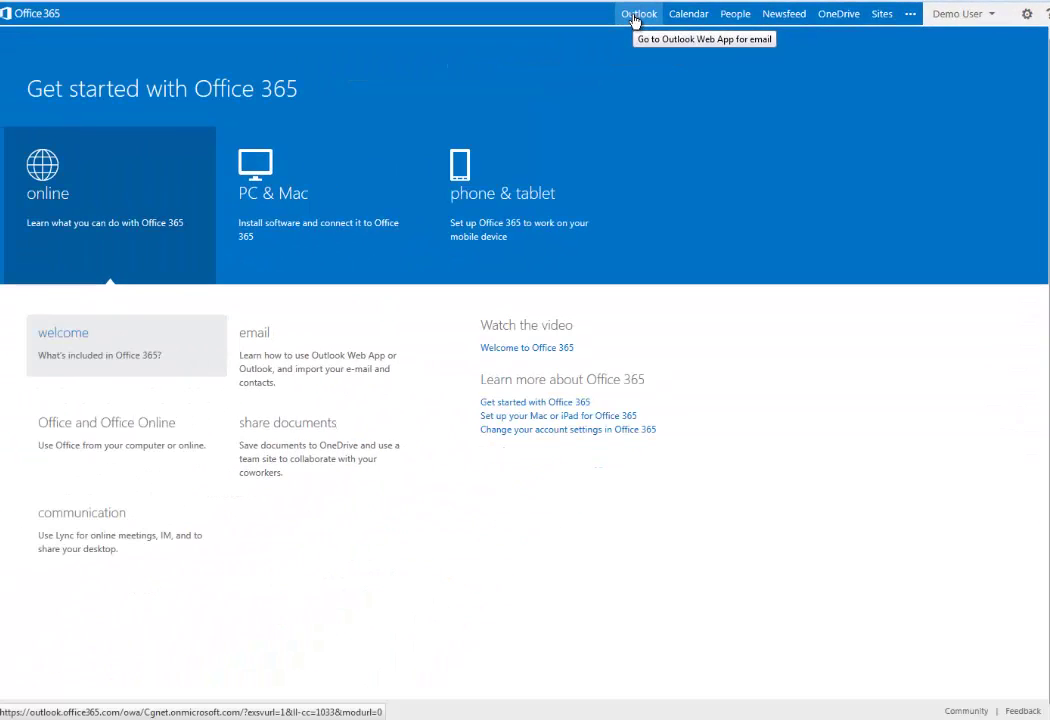
Open Outlook from Office 365, view Sent Items and Inbox, then collapse and re-expand the folder pane.
left_click(634, 16)
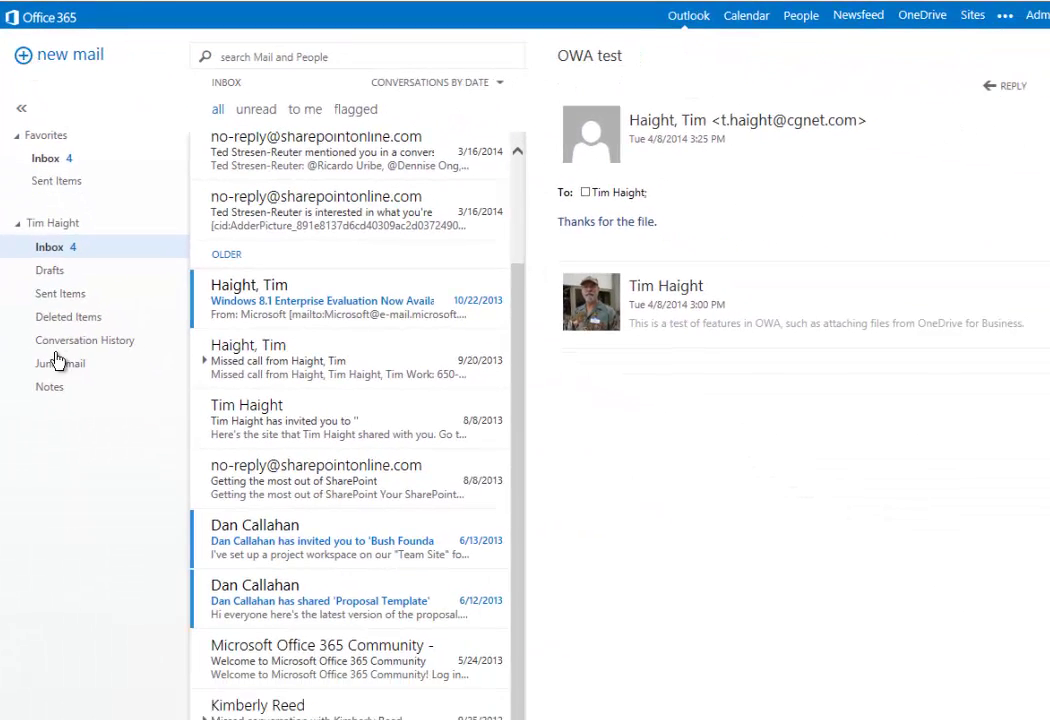
left_click(56, 298)
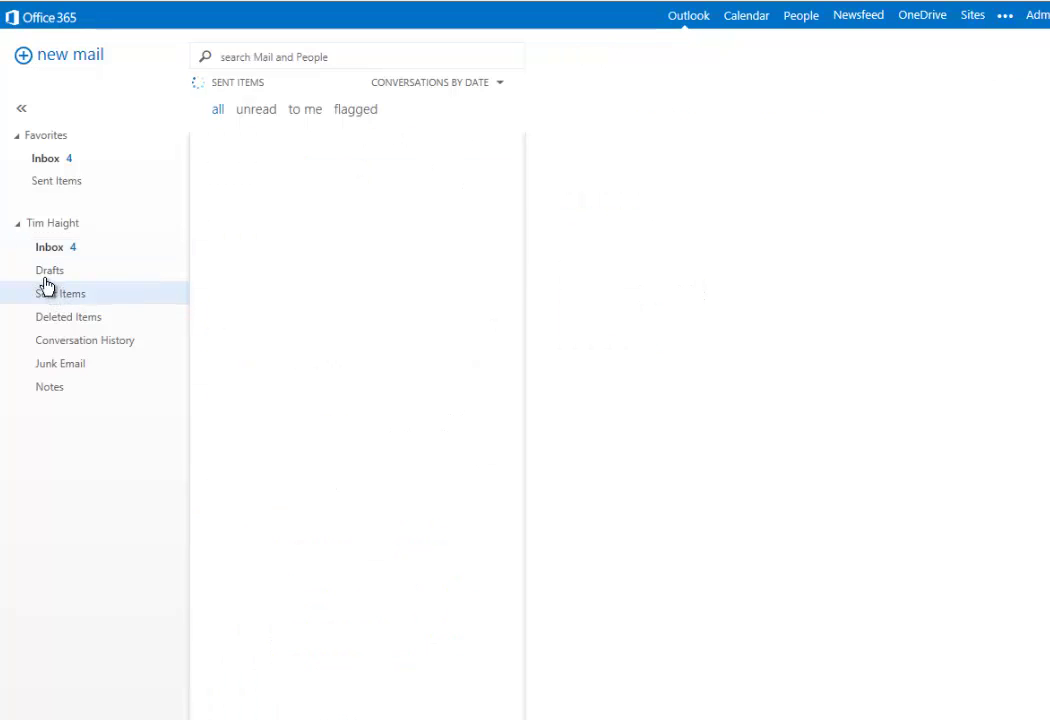
left_click(48, 248)
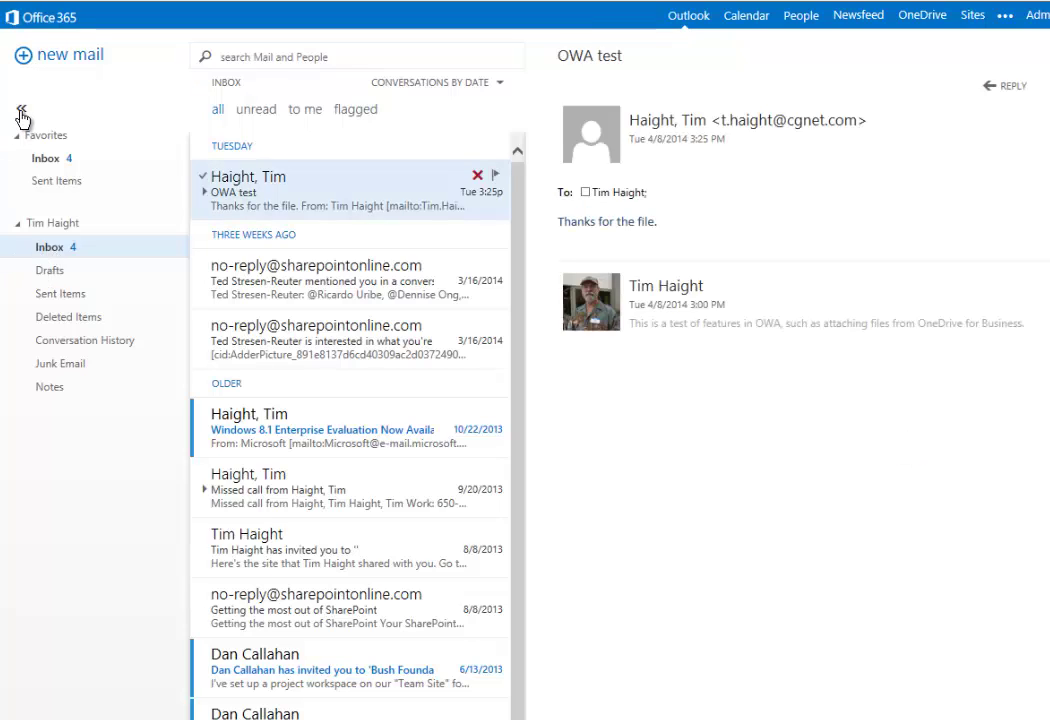
left_click(22, 112)
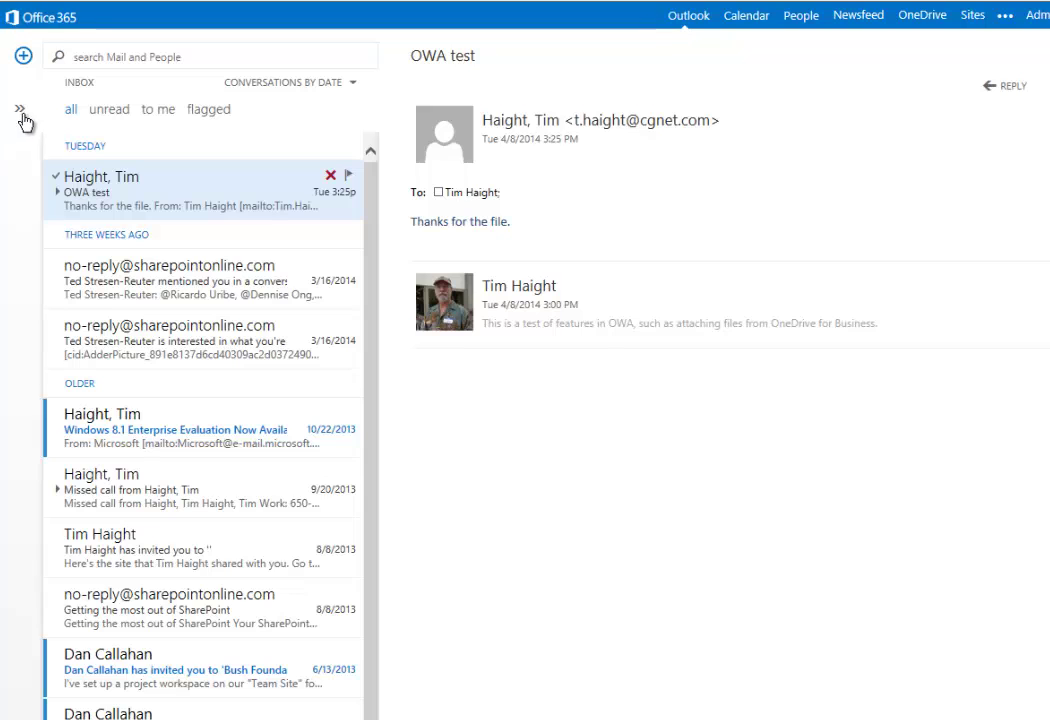
left_click(20, 113)
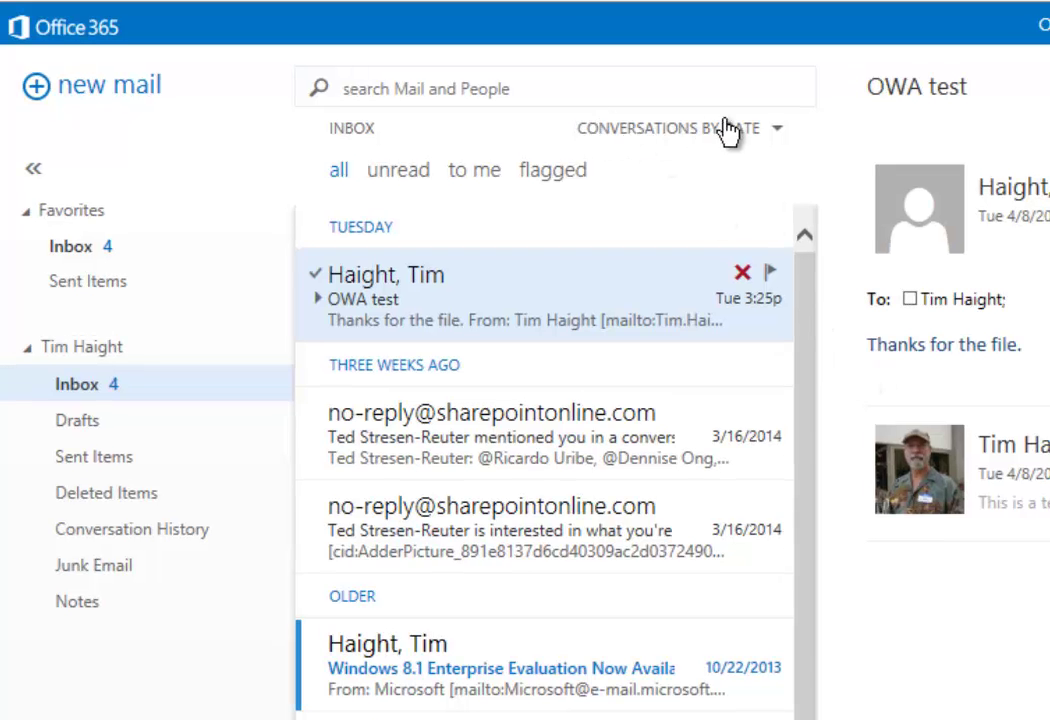
Set Conversations to off in the sort dropdown so the inbox lists individual messages.
left_click(777, 131)
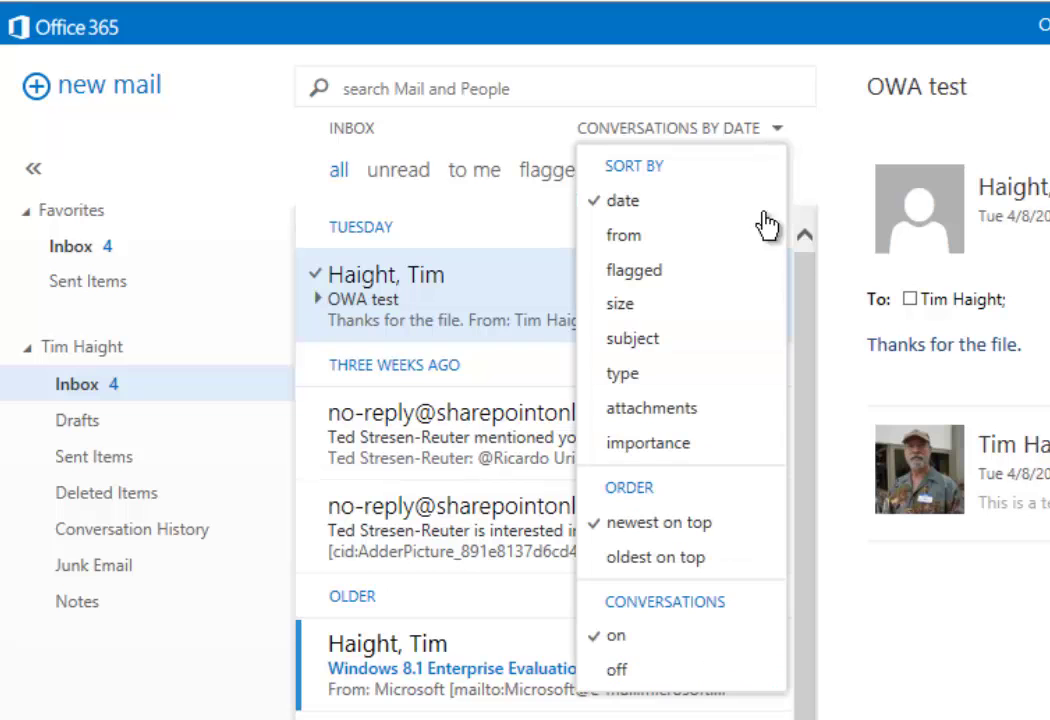
left_click(615, 672)
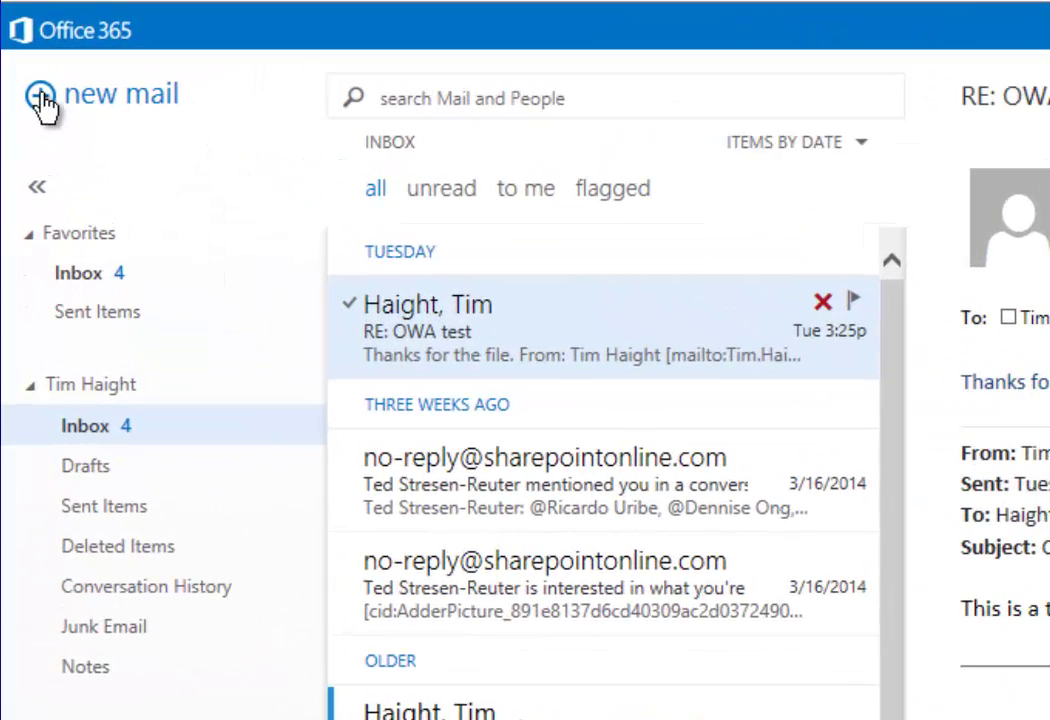
Start a new message to the suggested contact with the subject 'test'.
left_click(43, 103)
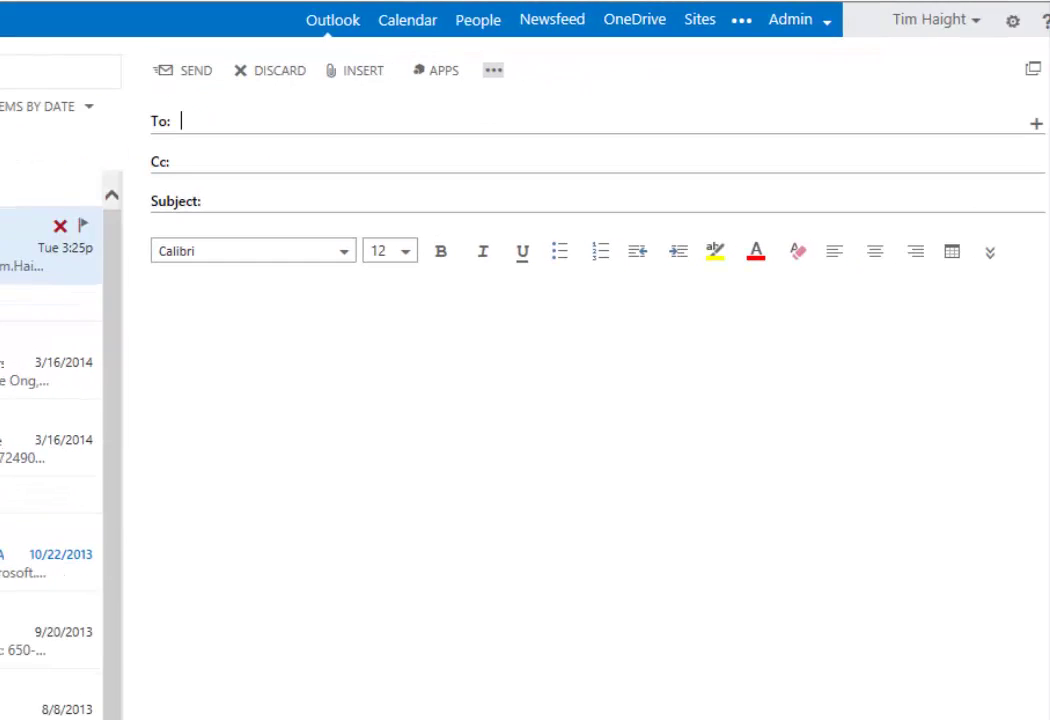
type("t.")
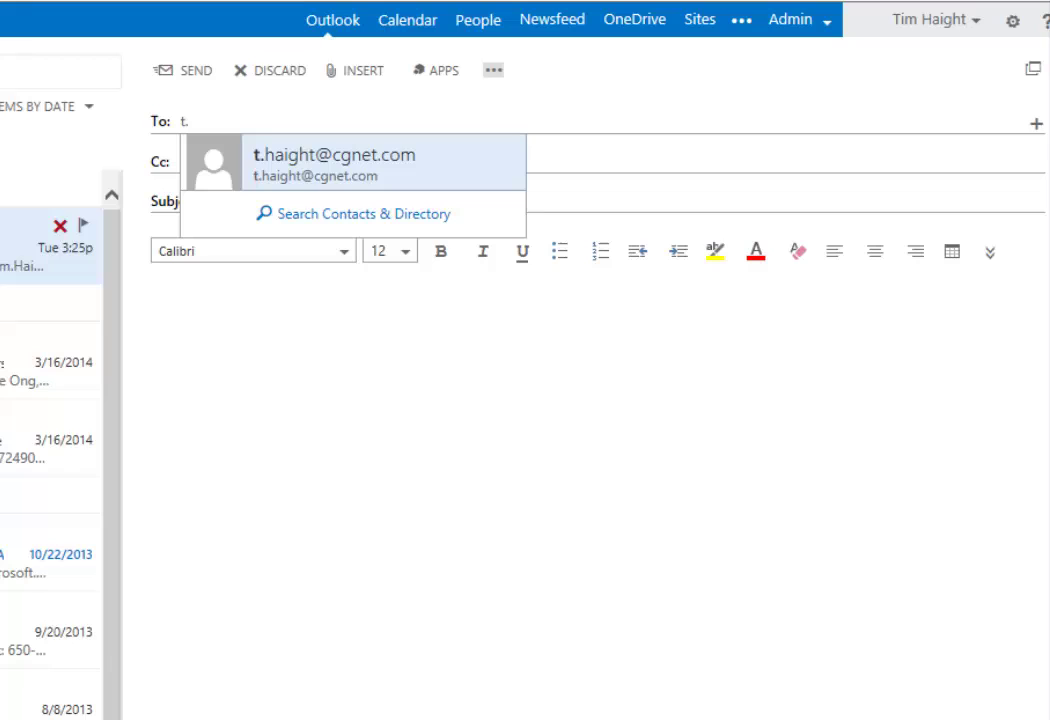
left_click(302, 160)
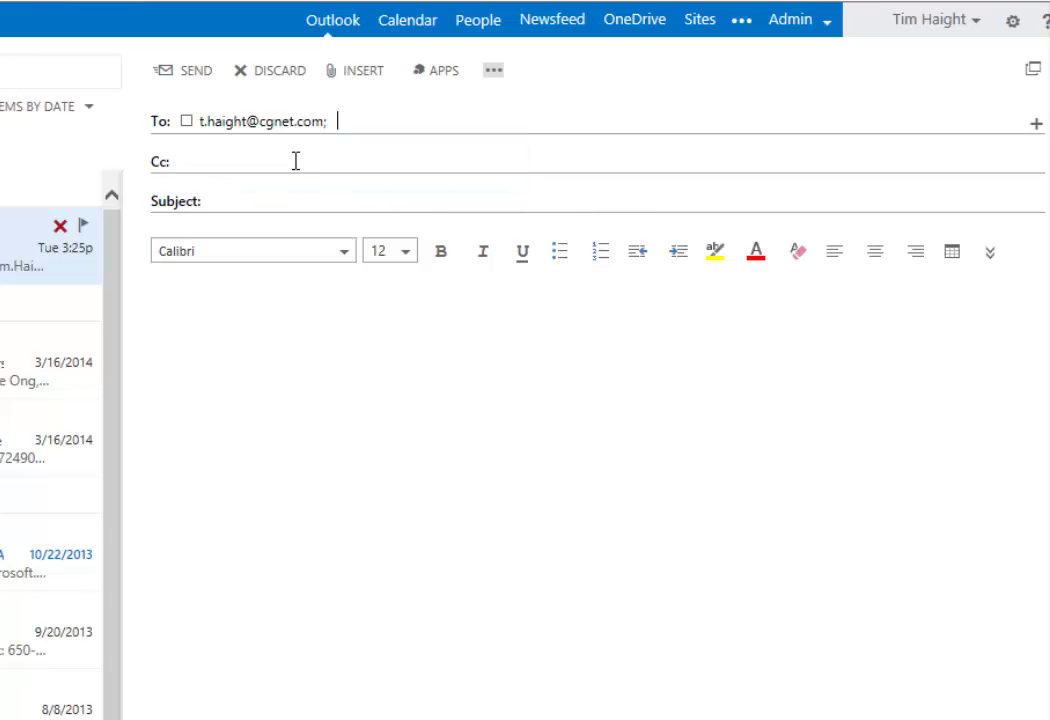
left_click(253, 198)
type("test")
left_click(360, 78)
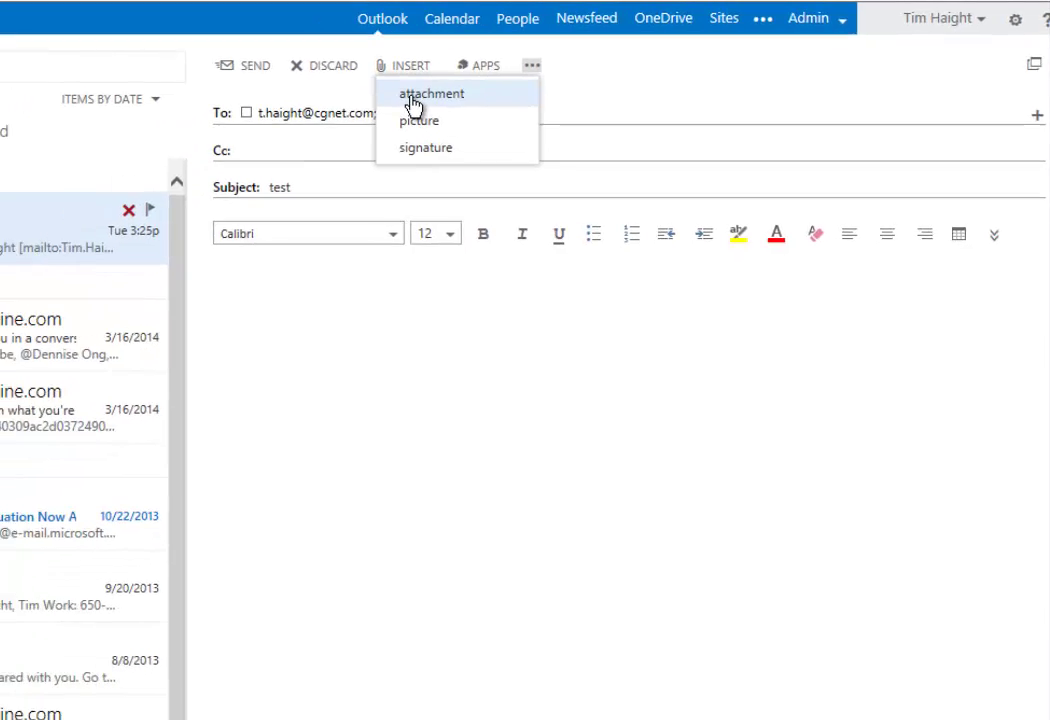
Attach the 16 KB signature JPG image file to the draft.
left_click(386, 100)
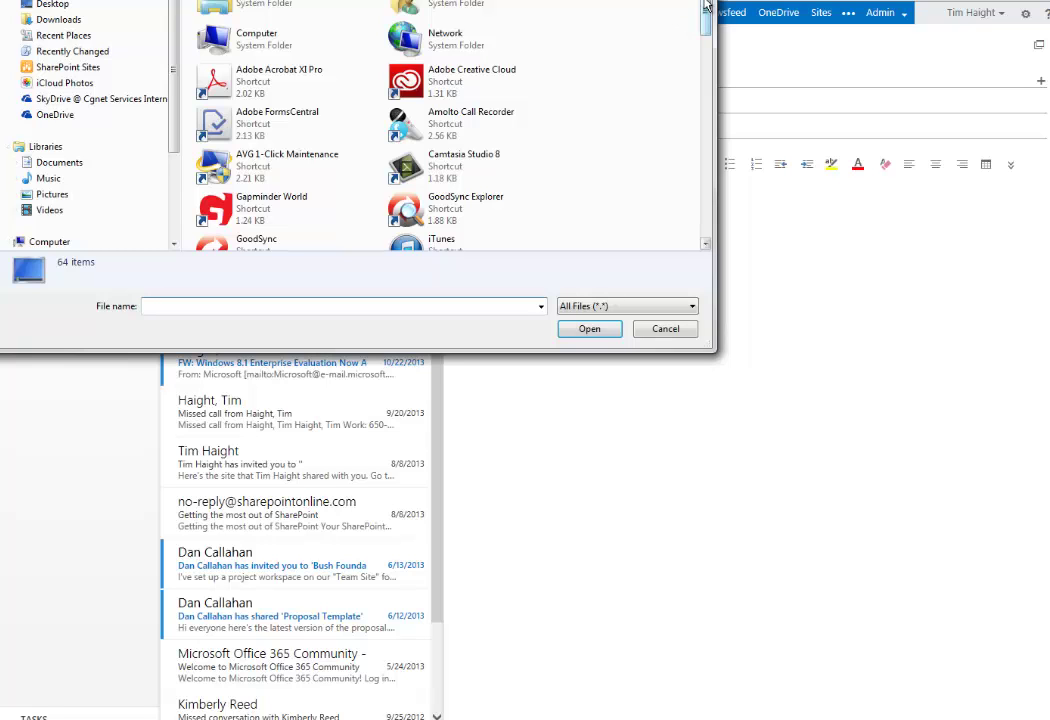
left_click_drag(706, 8, 670, 159)
left_click_drag(696, 218, 689, 241)
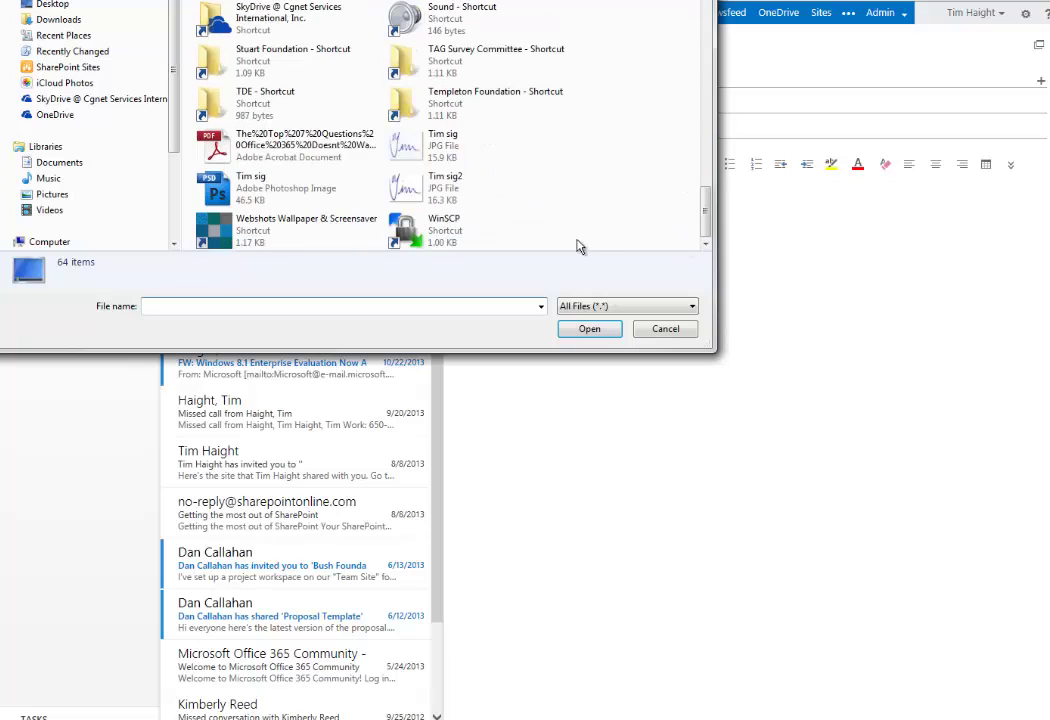
left_click(404, 148)
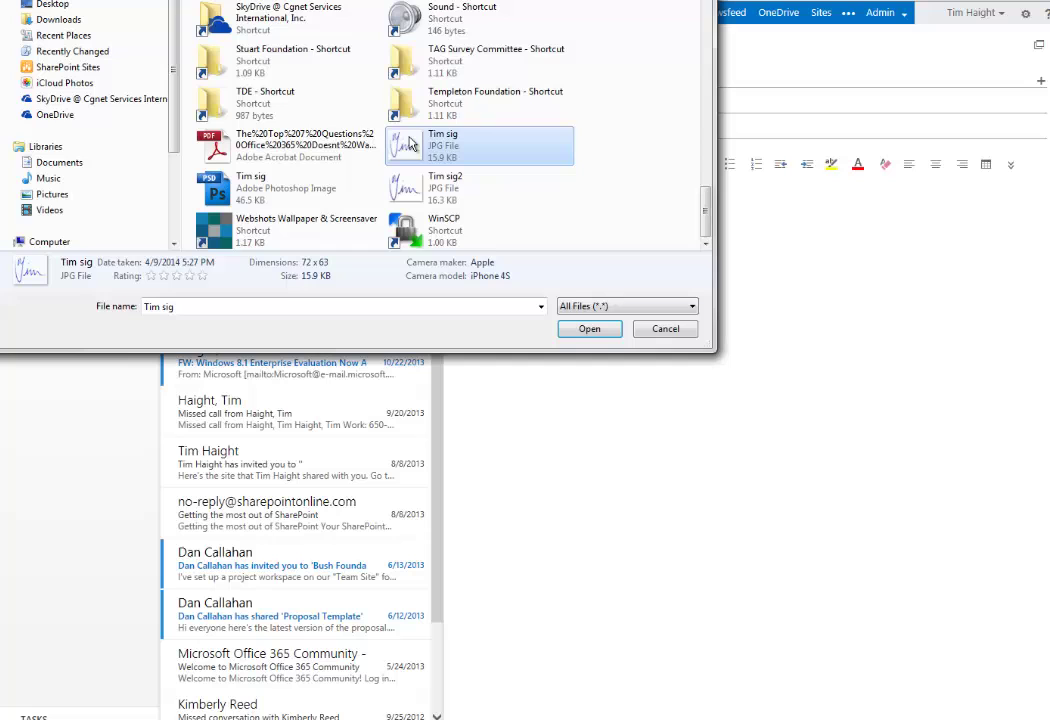
left_click(589, 330)
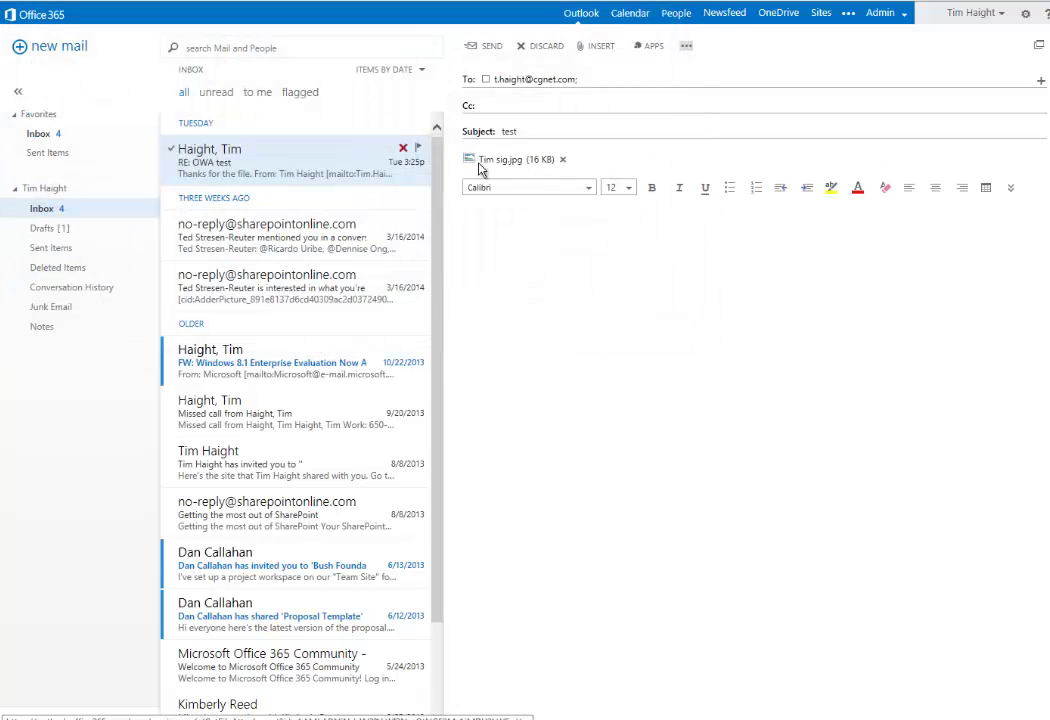
Insert the microsoft-office-2013-logo picture inline in the message body.
left_click(490, 246)
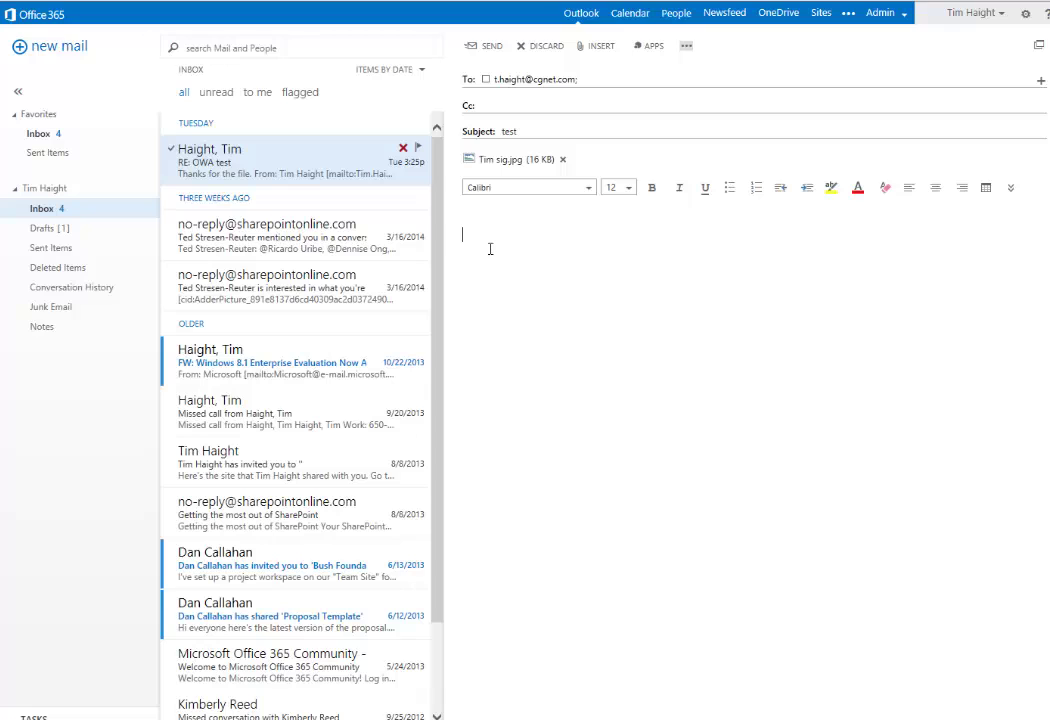
left_click(597, 49)
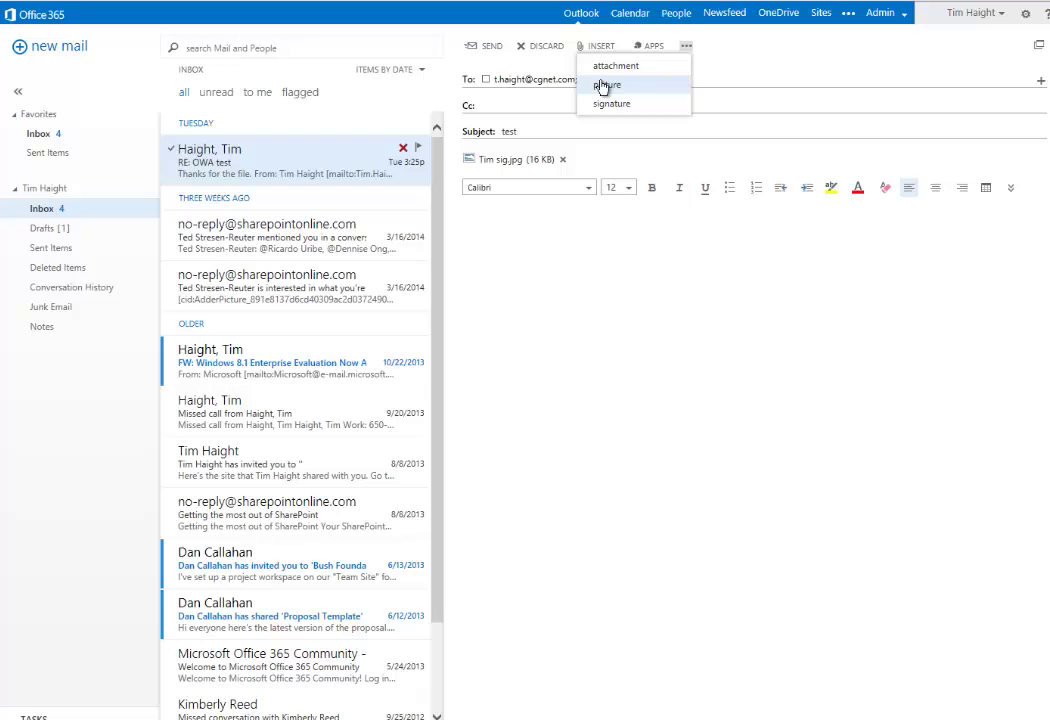
left_click(603, 86)
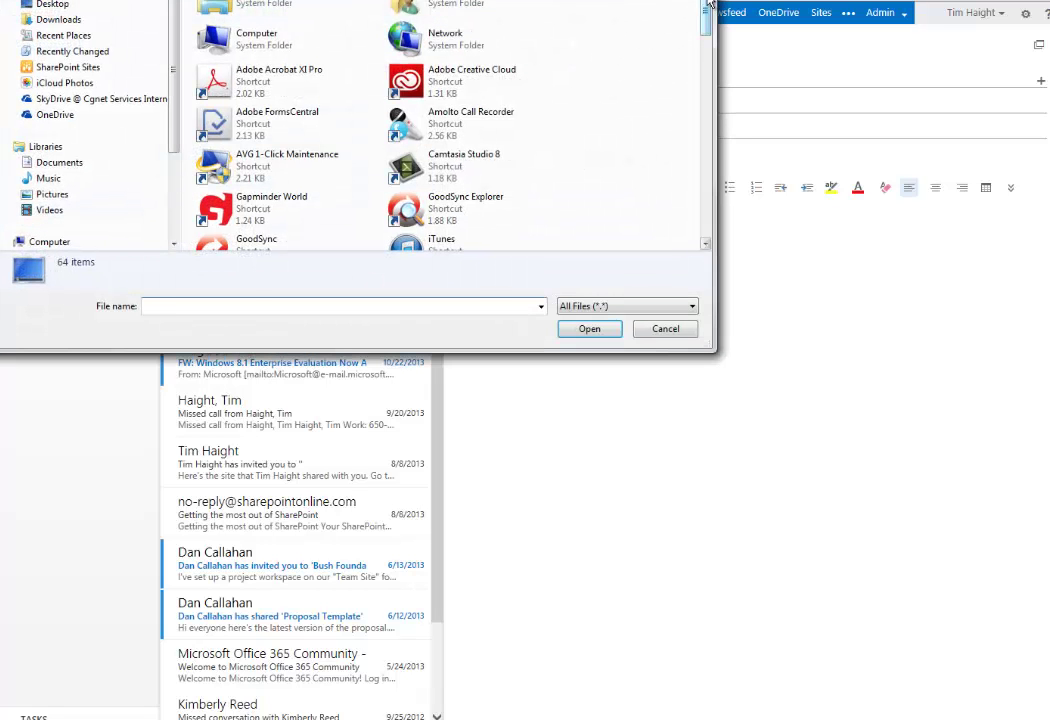
left_click_drag(704, 8, 691, 133)
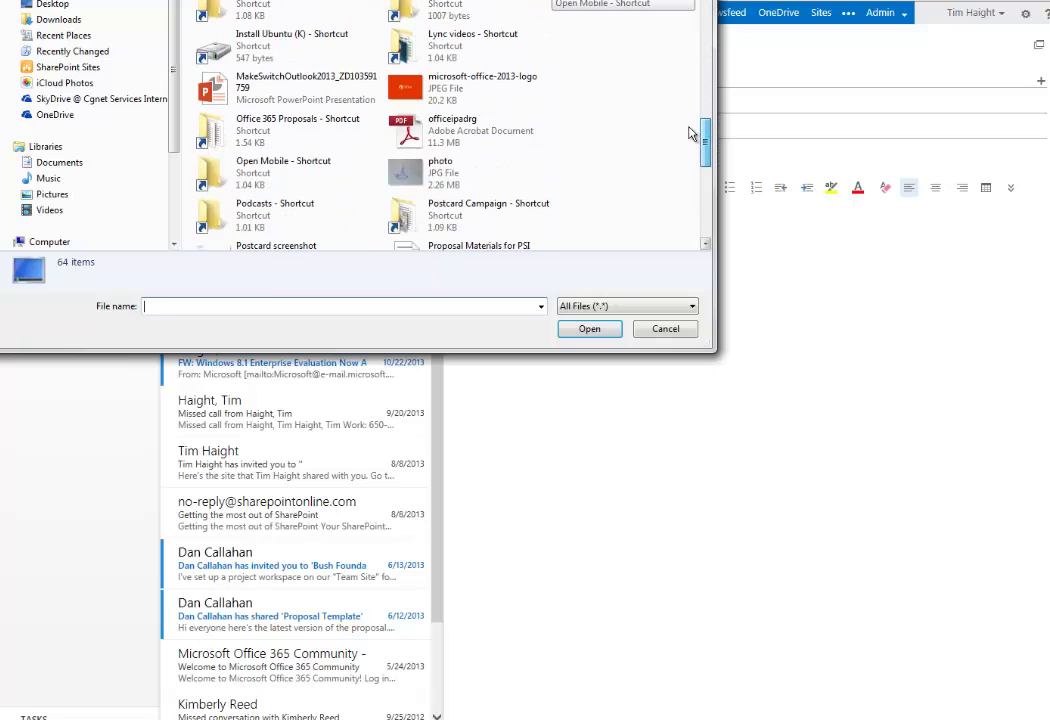
left_click(448, 93)
left_click(575, 330)
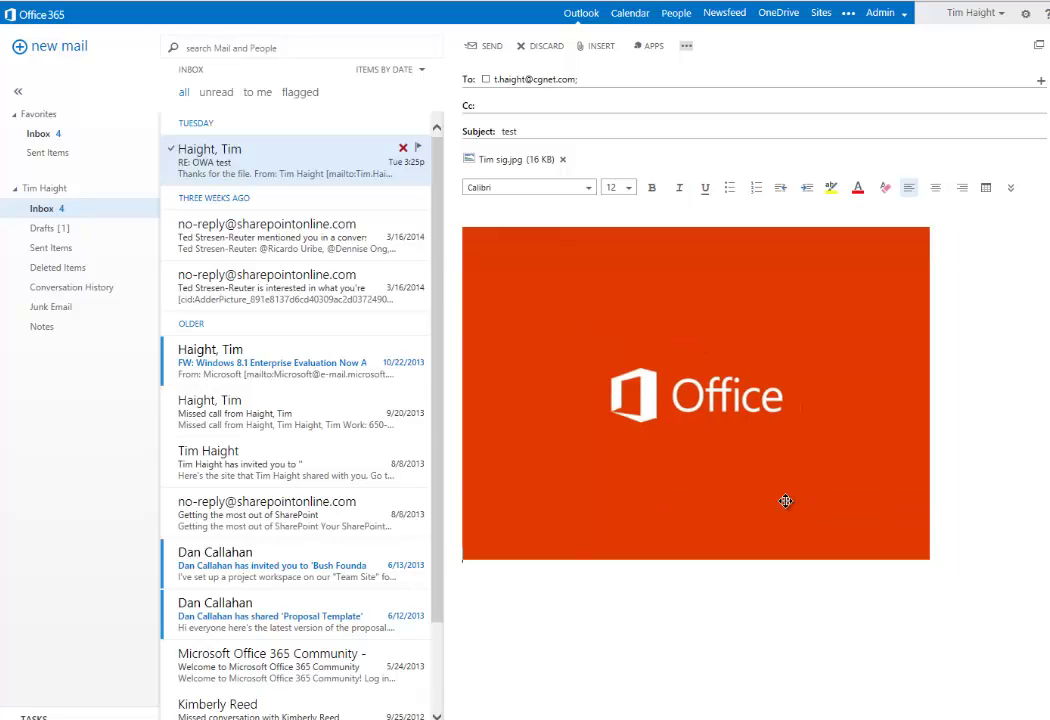
Add the line 'The picture is quite large.' above the picture.
key("Return")
left_click(485, 230)
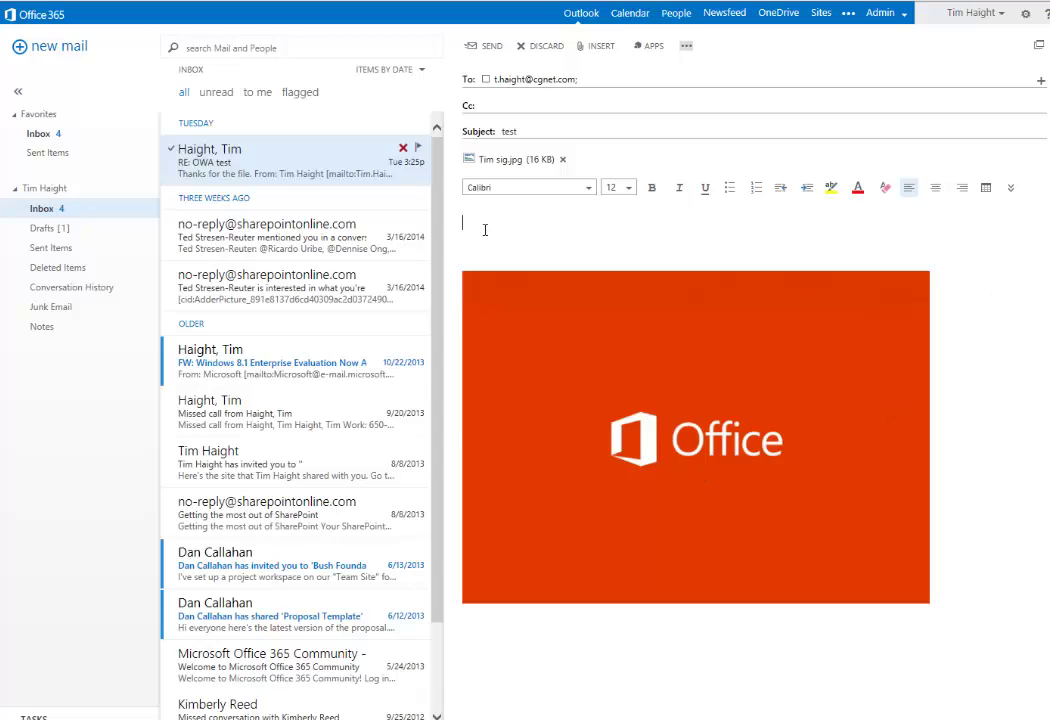
type("The picture is q")
type("uiate ")
type("te large.")
Send the test message, then draft 'another test' with body 'Now is the time for all good'.
left_click(494, 50)
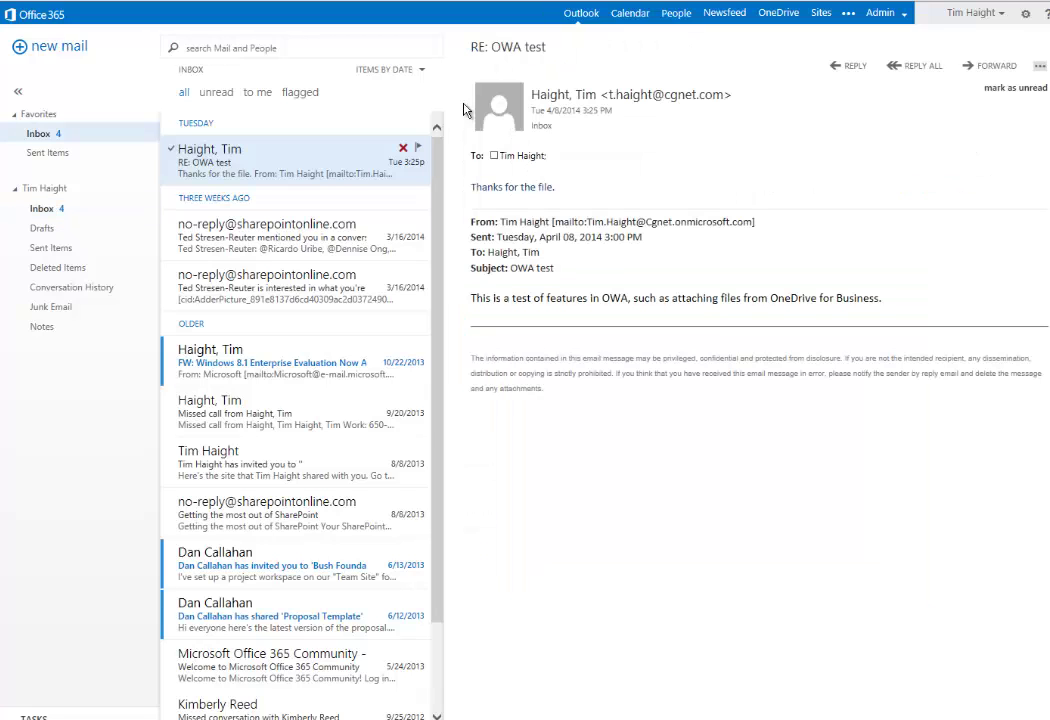
left_click(48, 48)
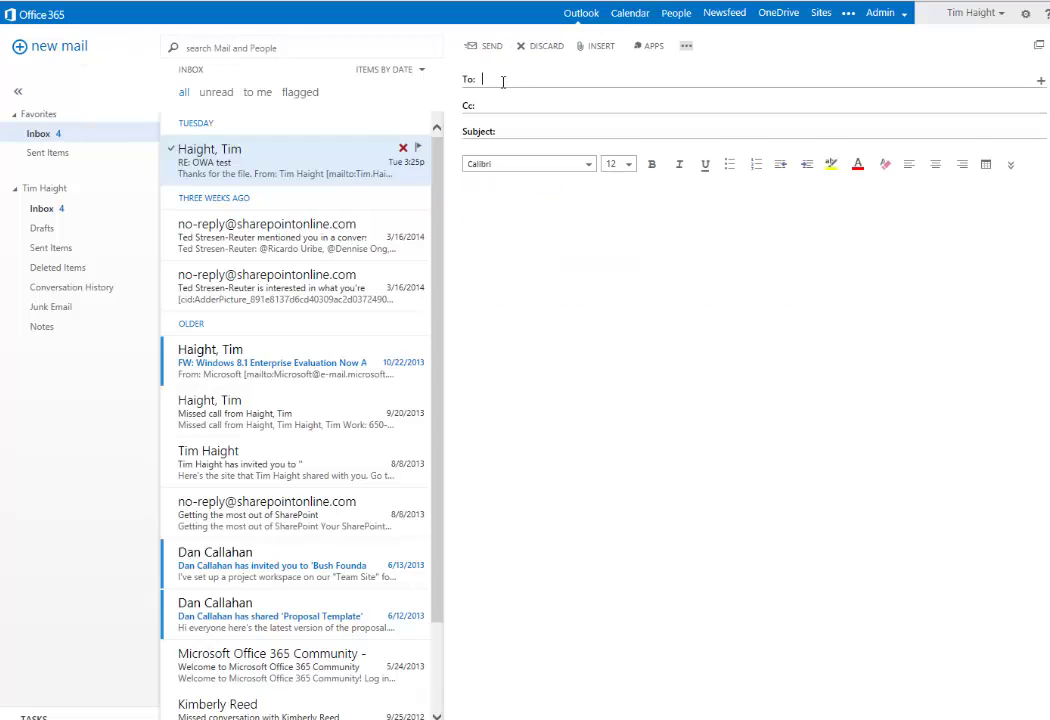
left_click(483, 80)
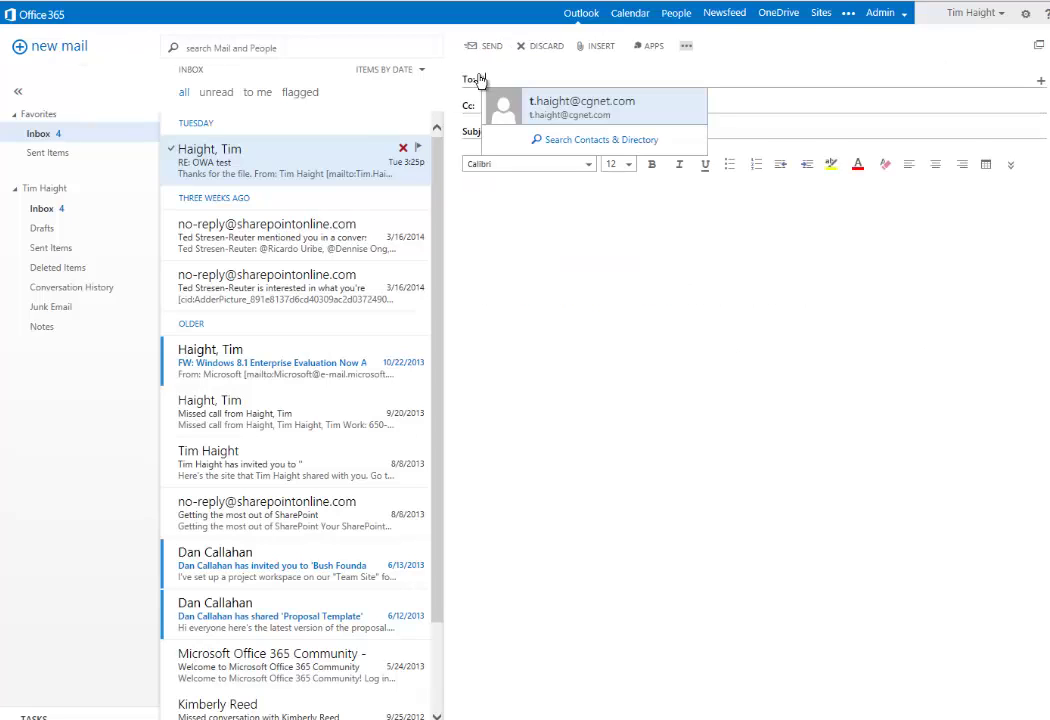
left_click(552, 103)
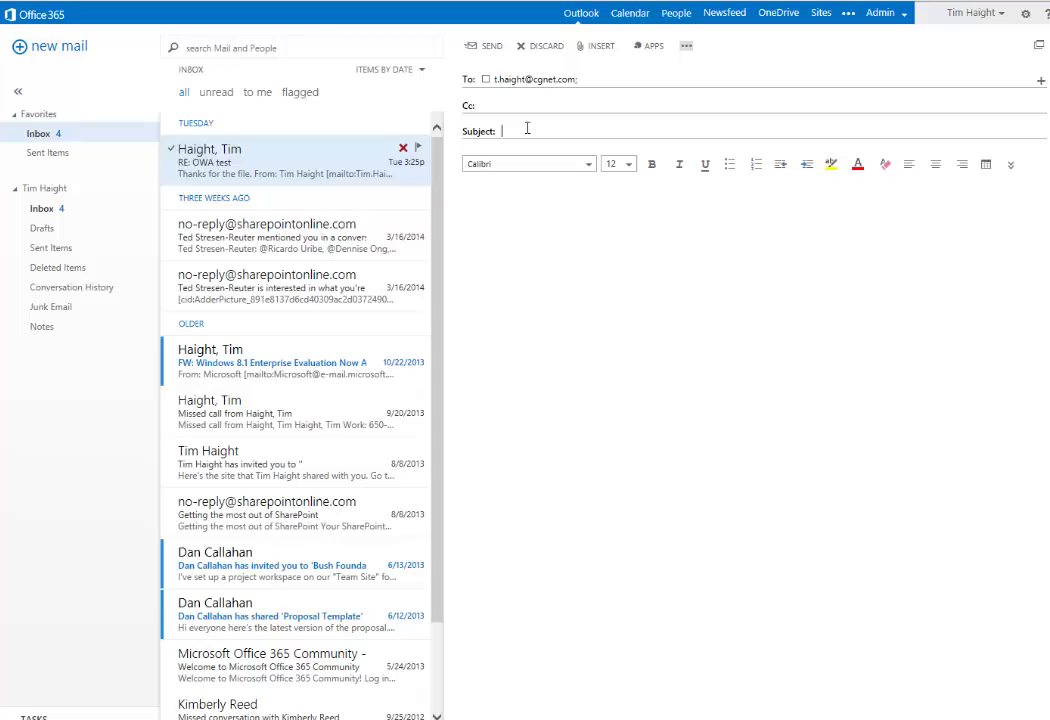
type("another test")
left_click(480, 192)
type("N")
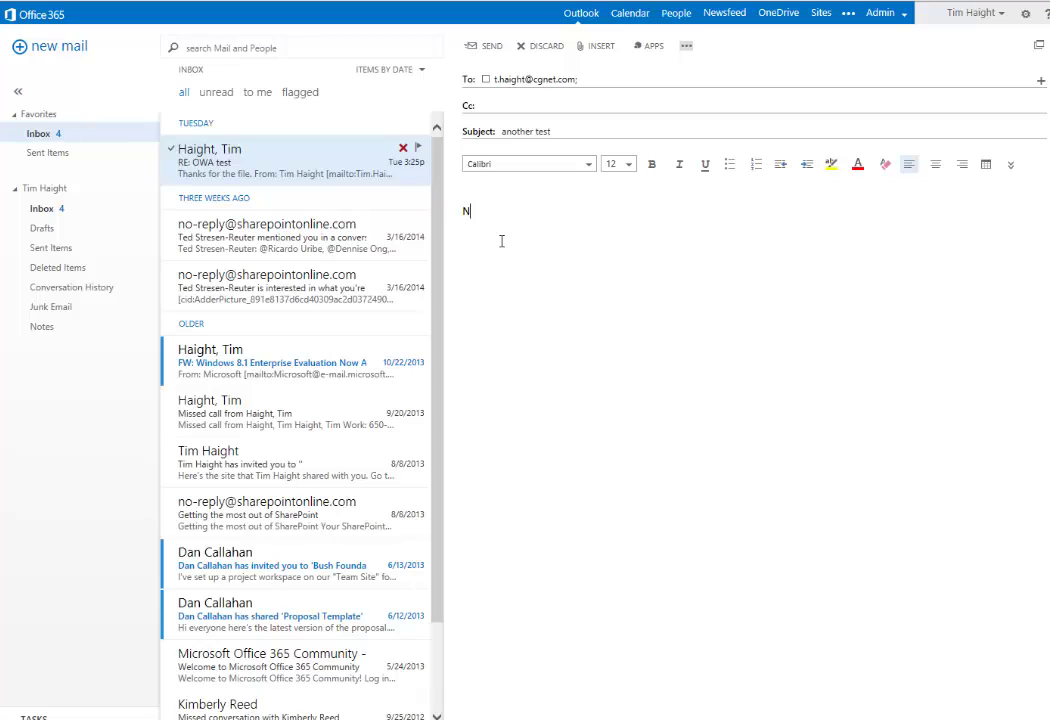
type("ow is the time for all good")
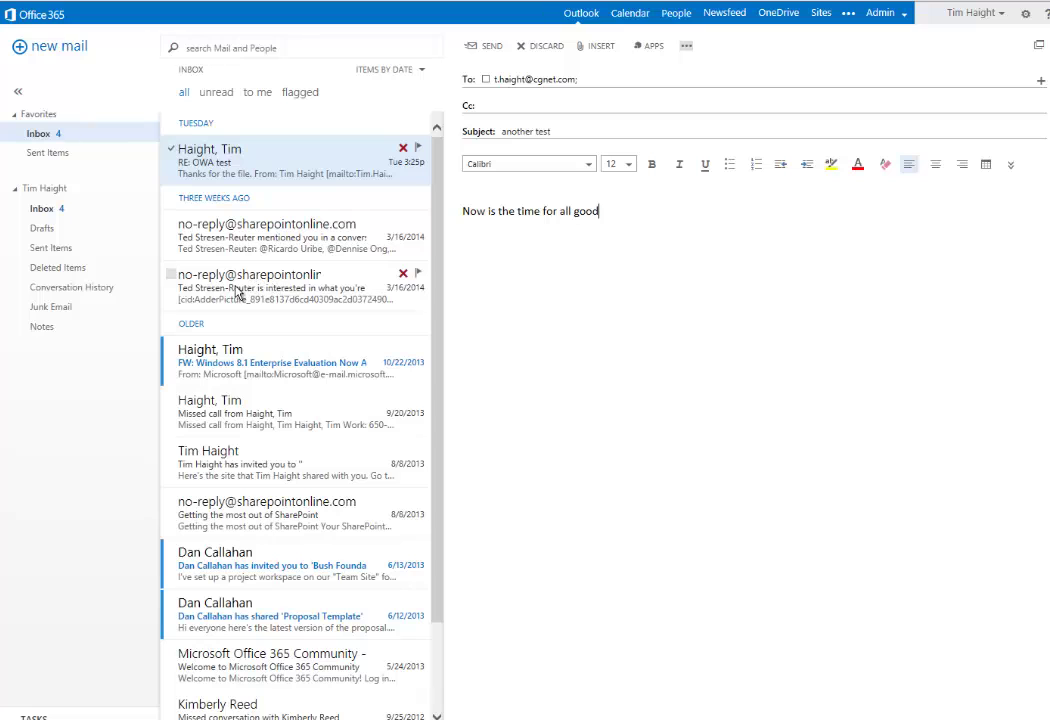
Leave the draft for other inbox messages, then discard it from the Drafts folder.
left_click(242, 288)
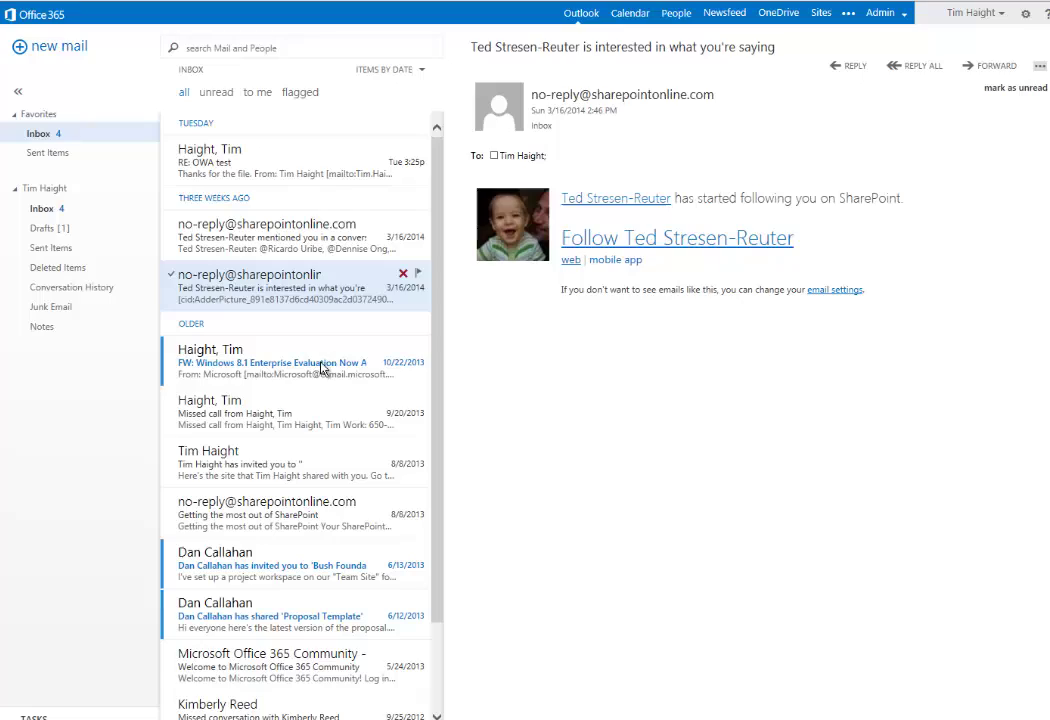
left_click(283, 412)
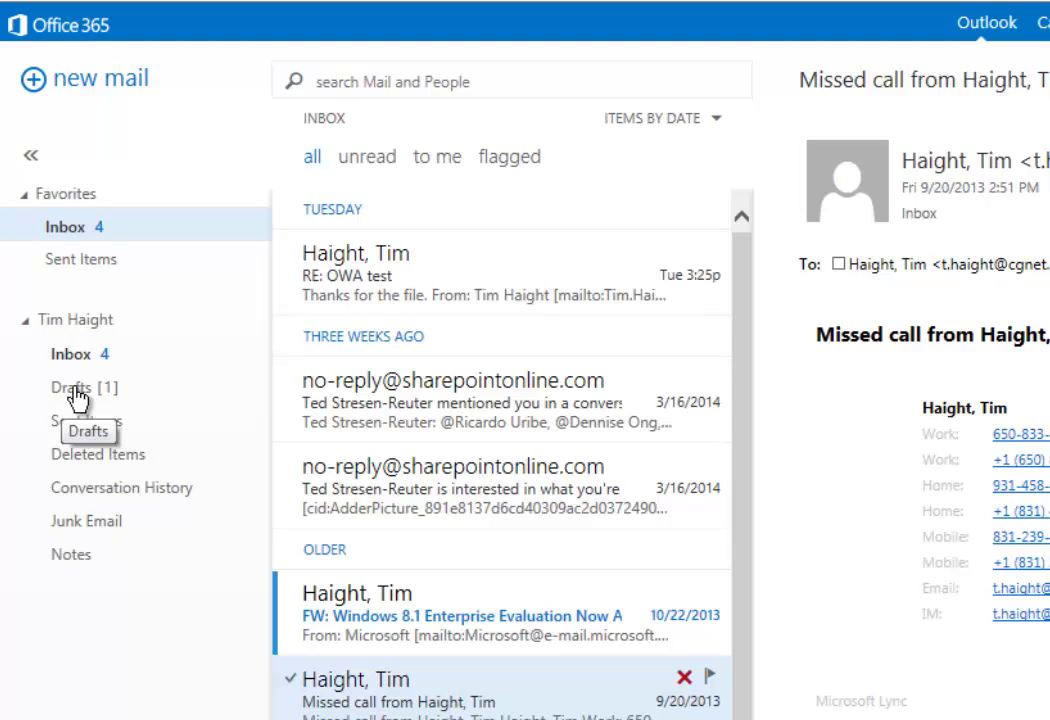
left_click(77, 396)
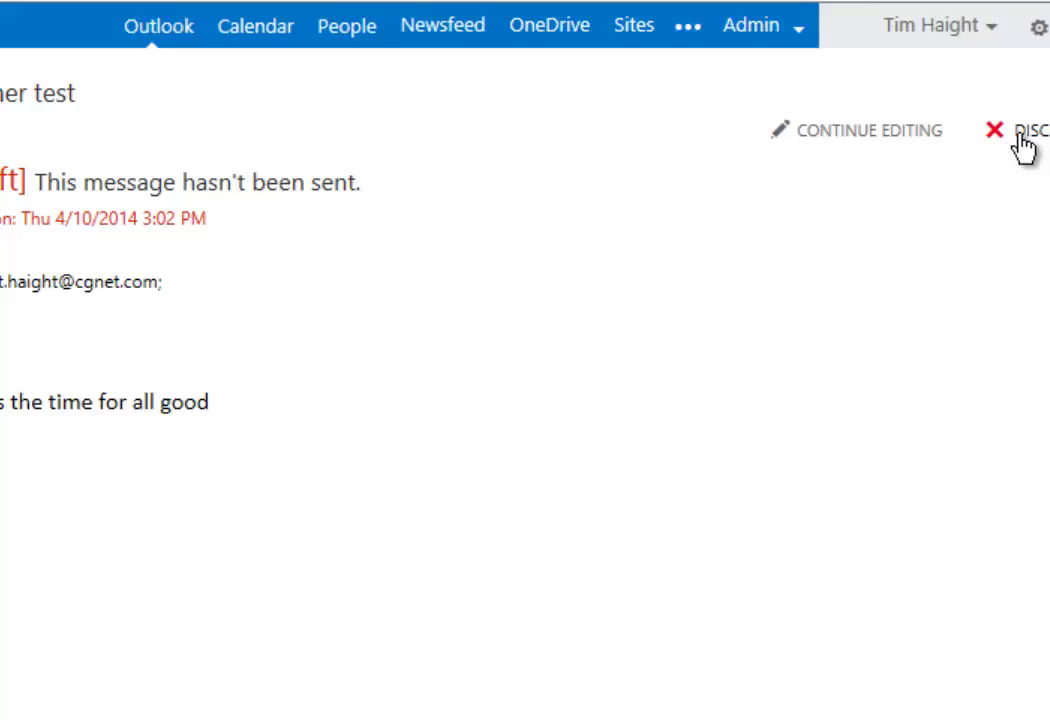
left_click(963, 195)
left_click(0, 216)
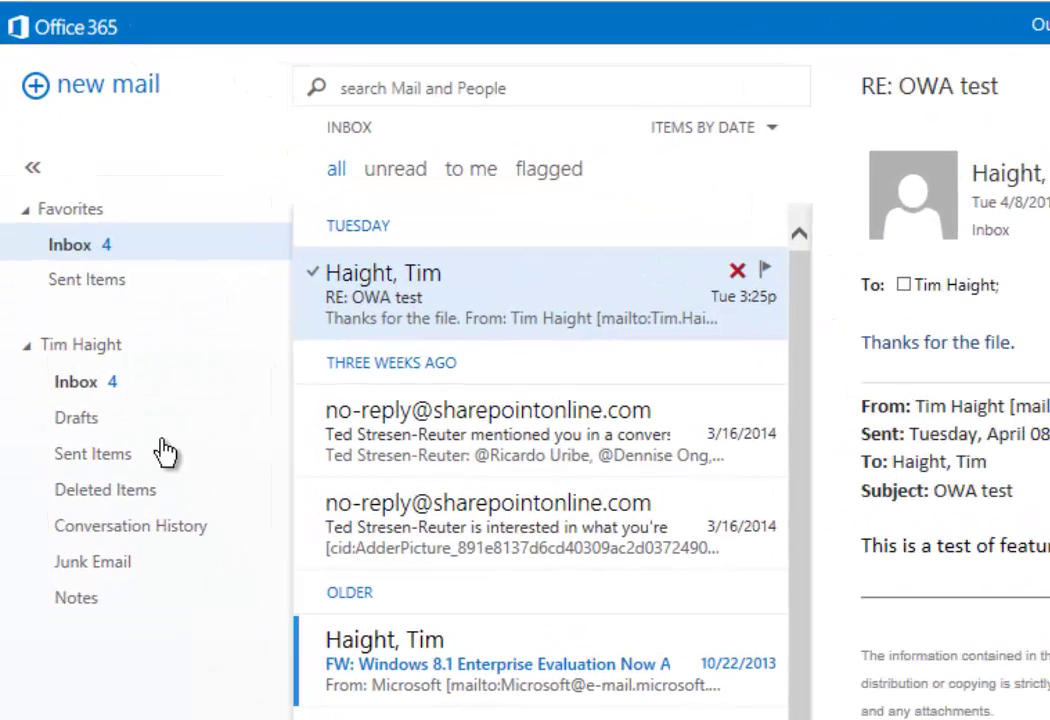
right_click(76, 352)
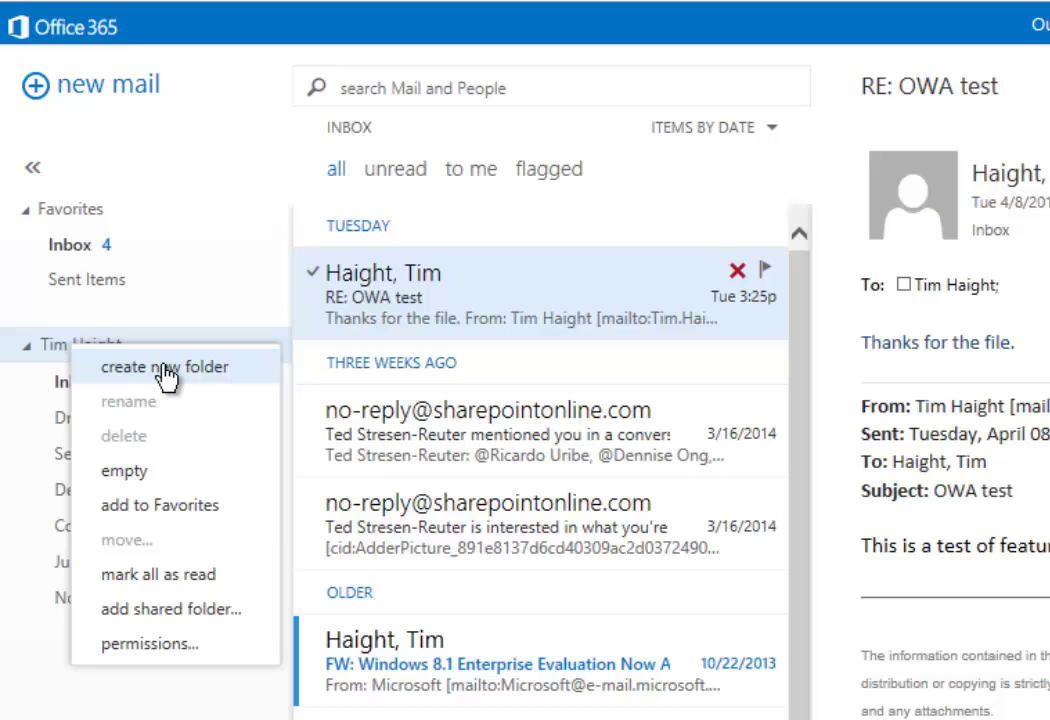
key("Return")
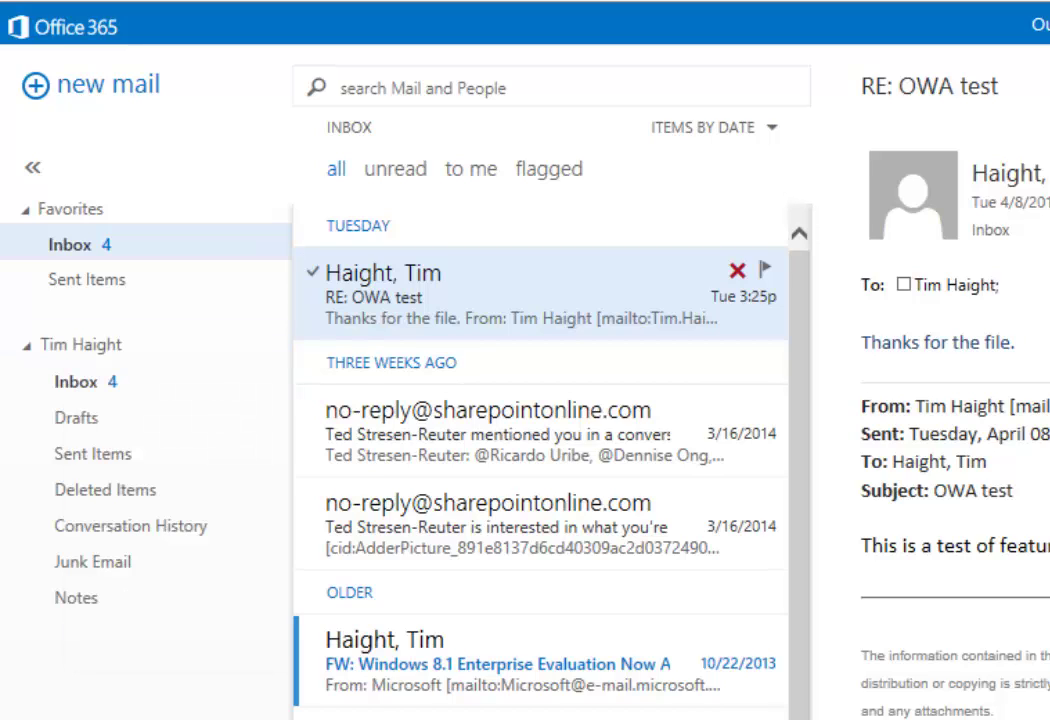
left_click(457, 89)
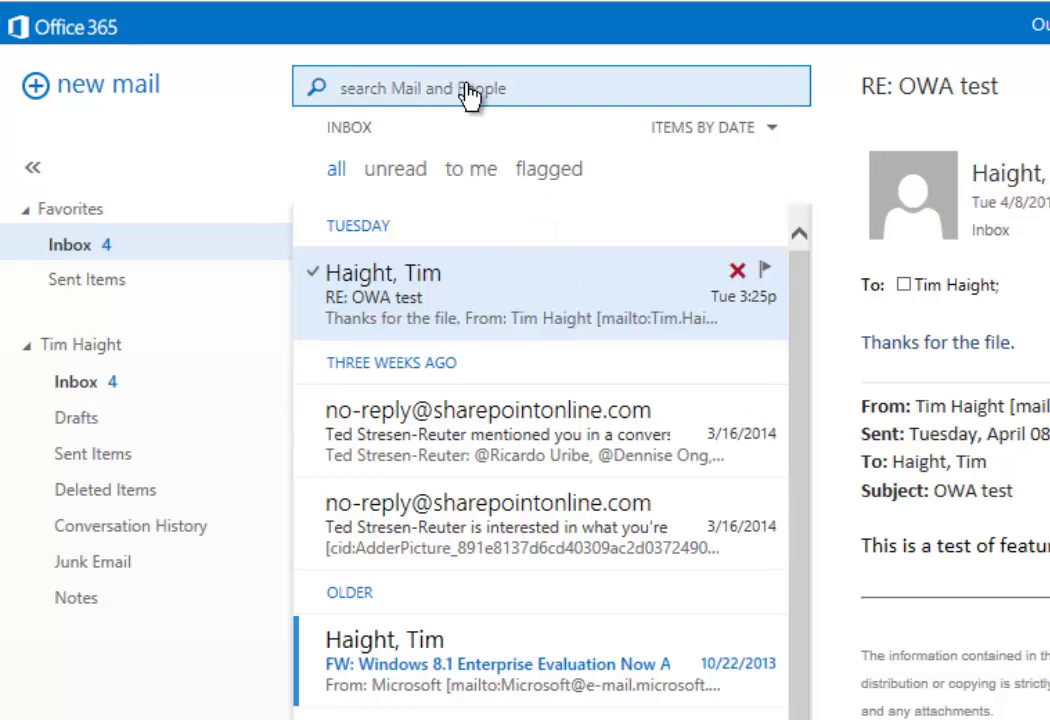
left_click(468, 84)
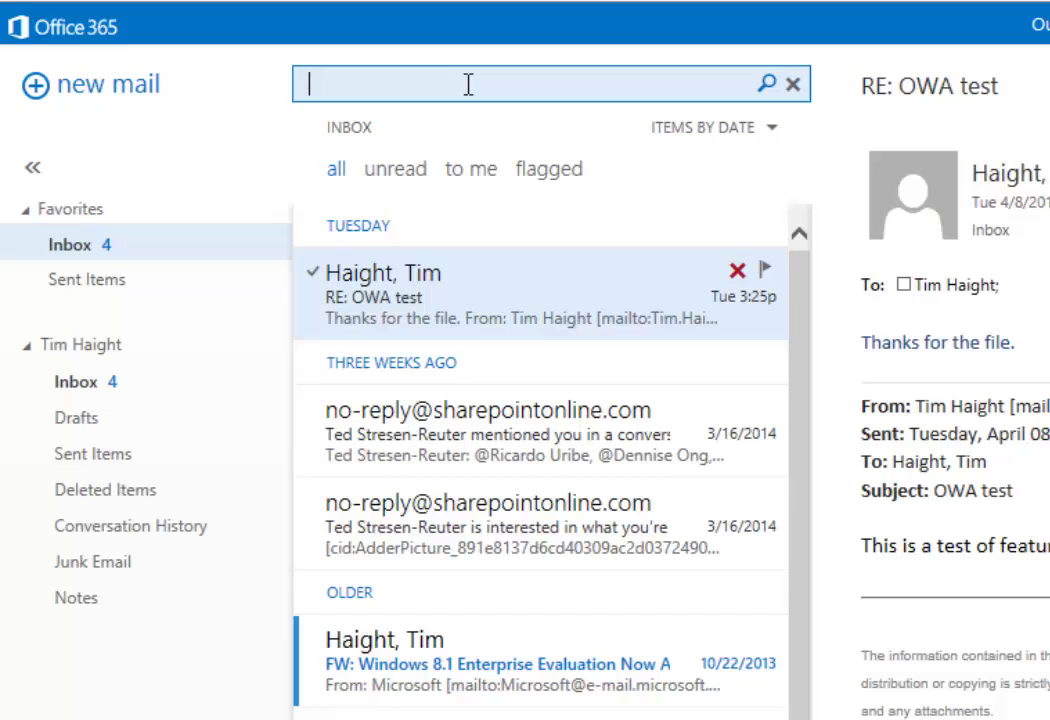
type("Bush")
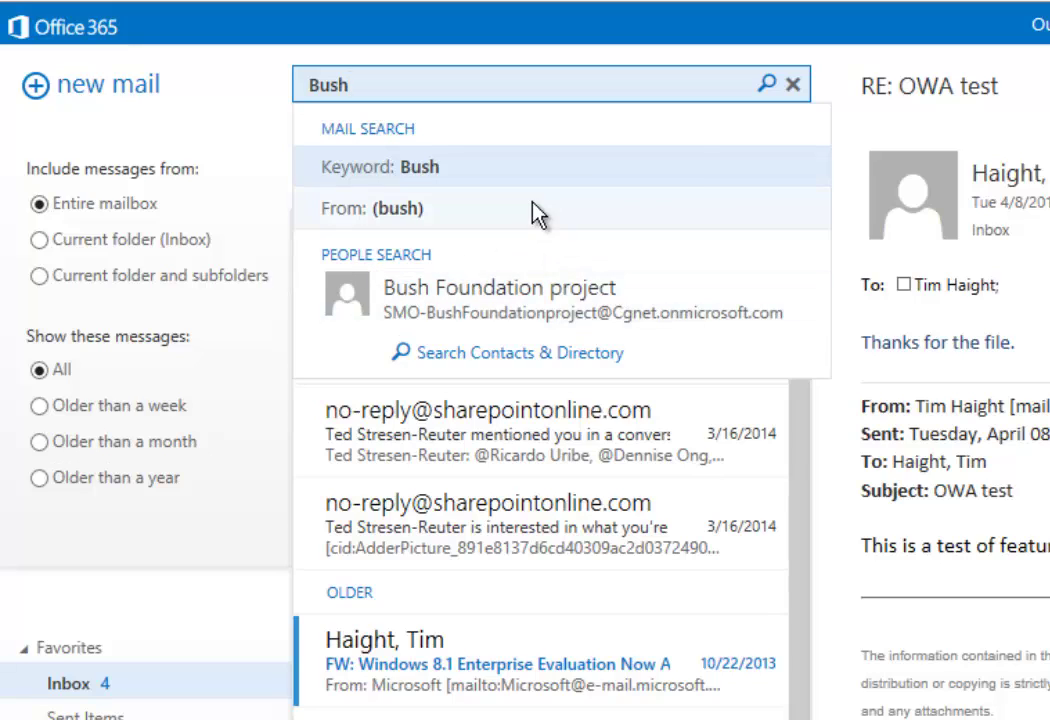
left_click(768, 86)
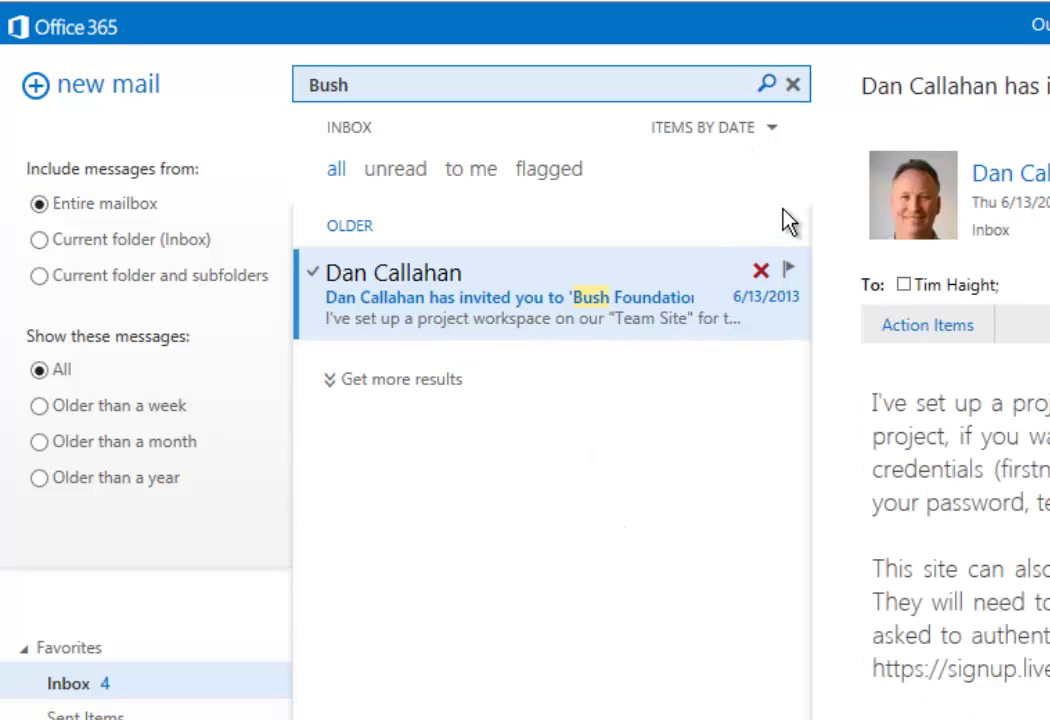
left_click(795, 87)
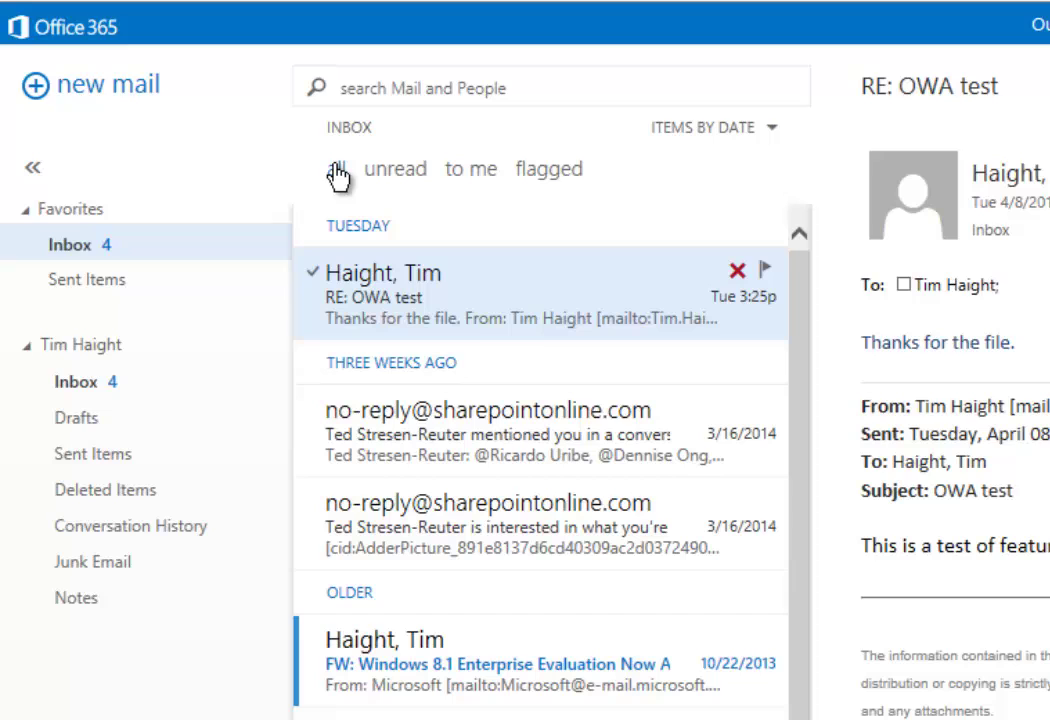
Filter the list to Unread and back to All, and check the sort options.
left_click(396, 170)
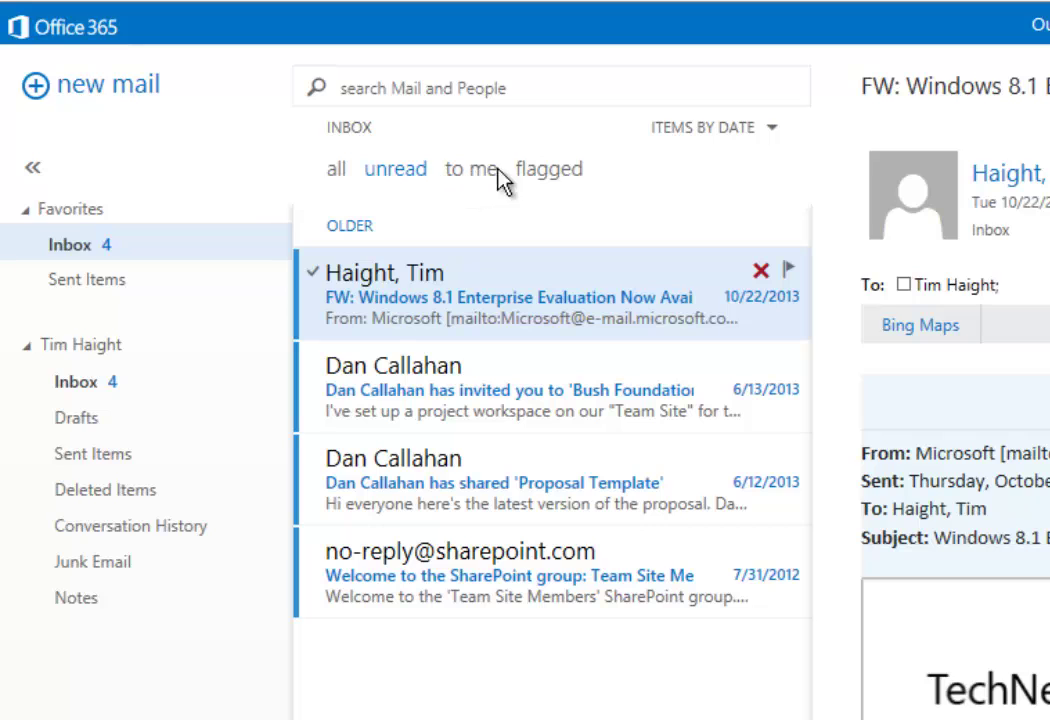
left_click(342, 178)
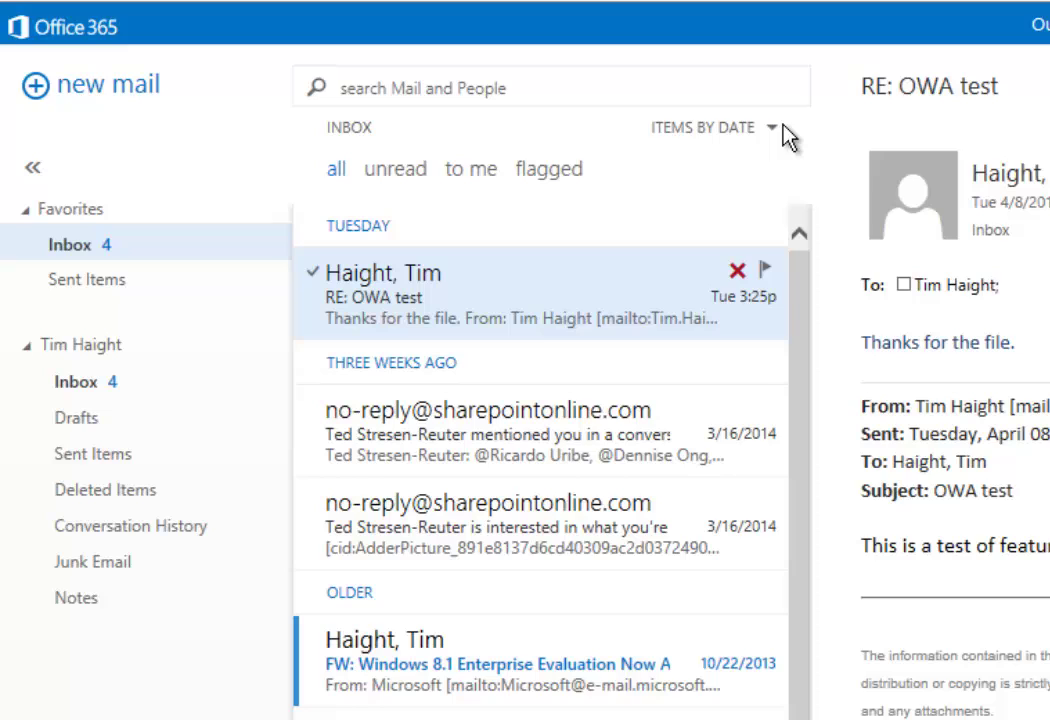
left_click(773, 130)
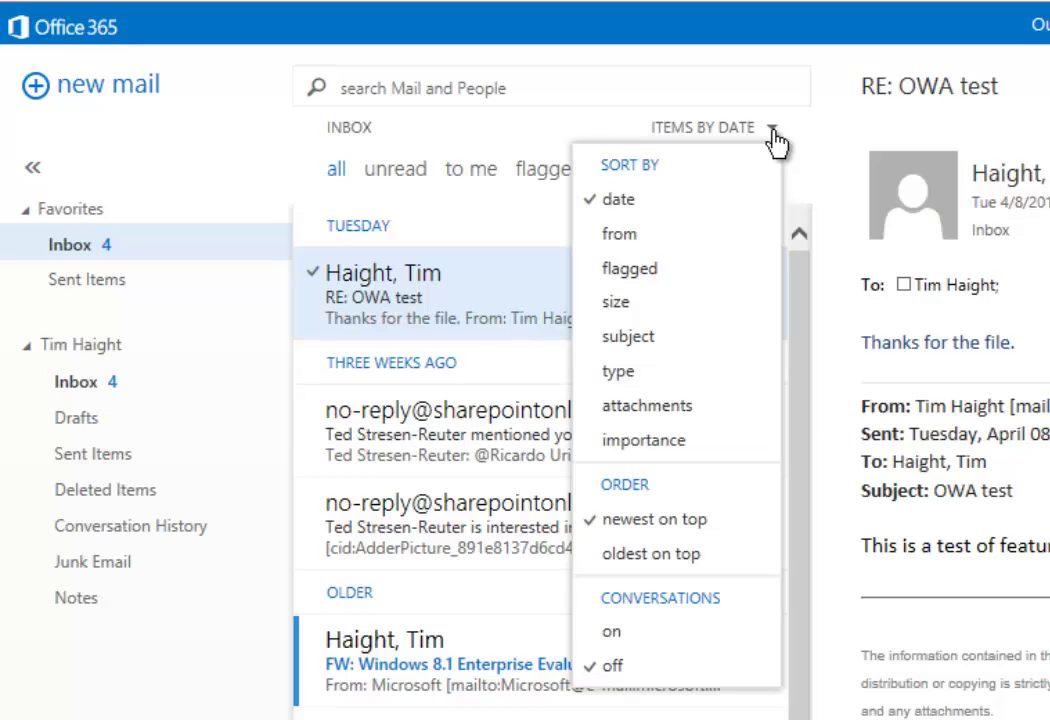
left_click(517, 228)
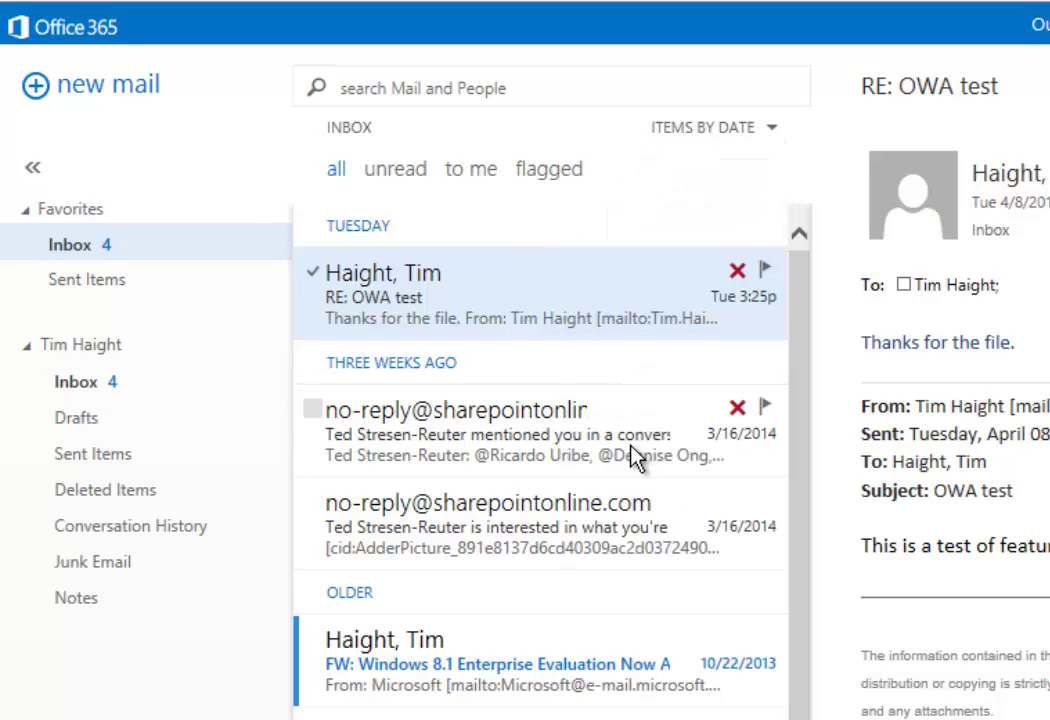
Delete the SharePoint 'mentioned you' notification and return to the RE: OWA test message.
left_click(700, 432)
left_click(737, 410)
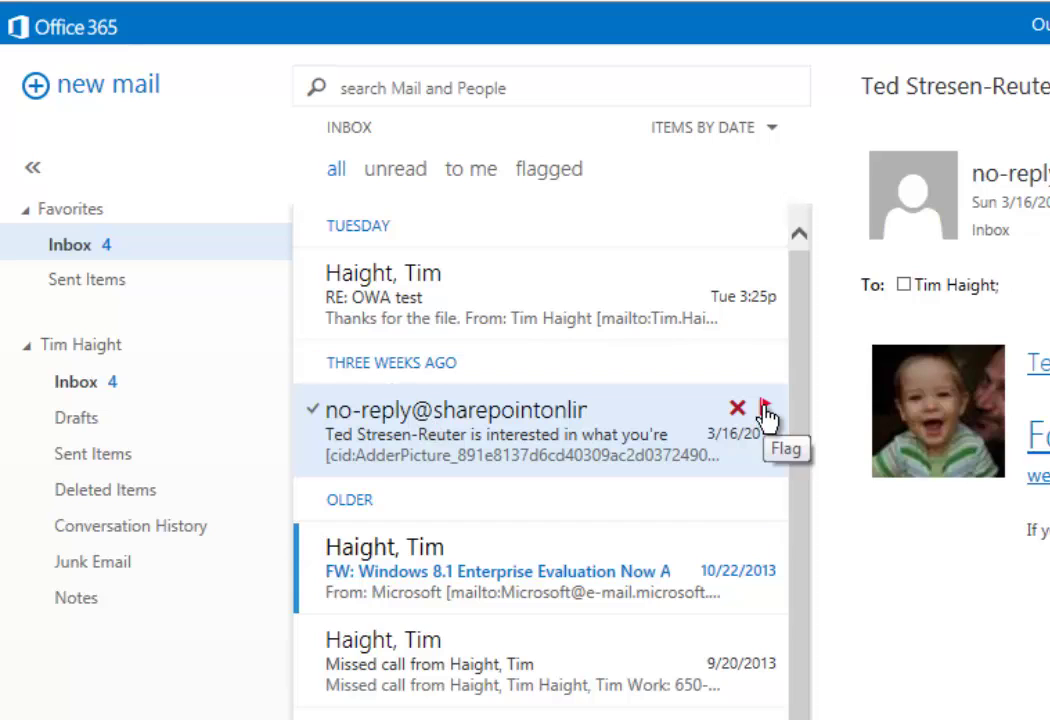
key("Up")
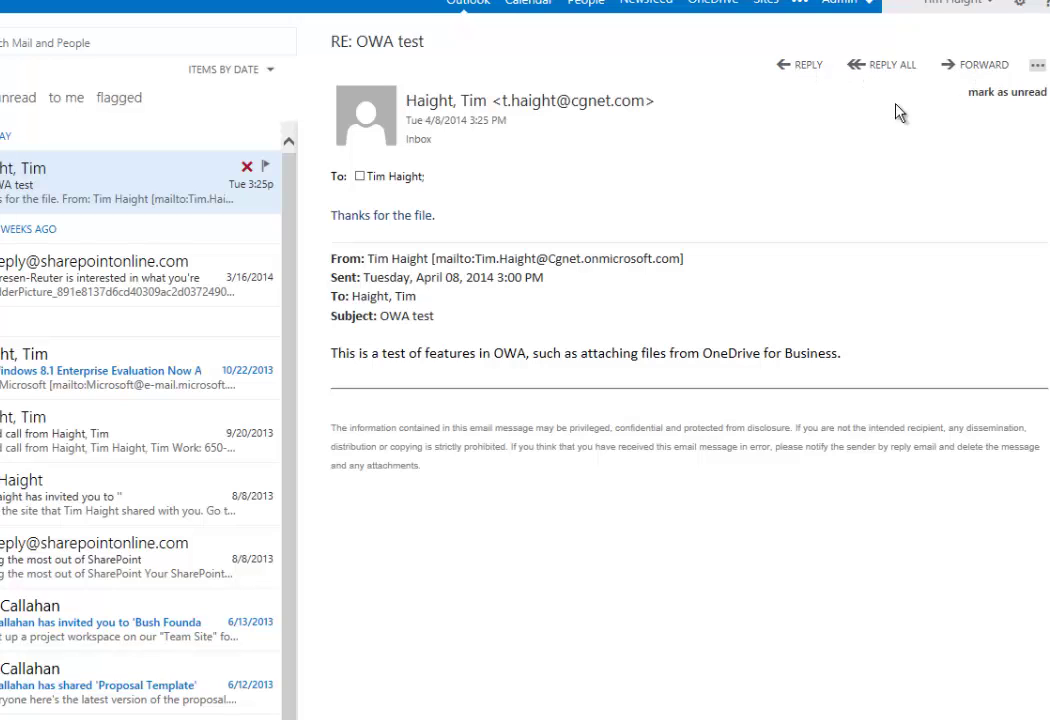
left_click(1038, 66)
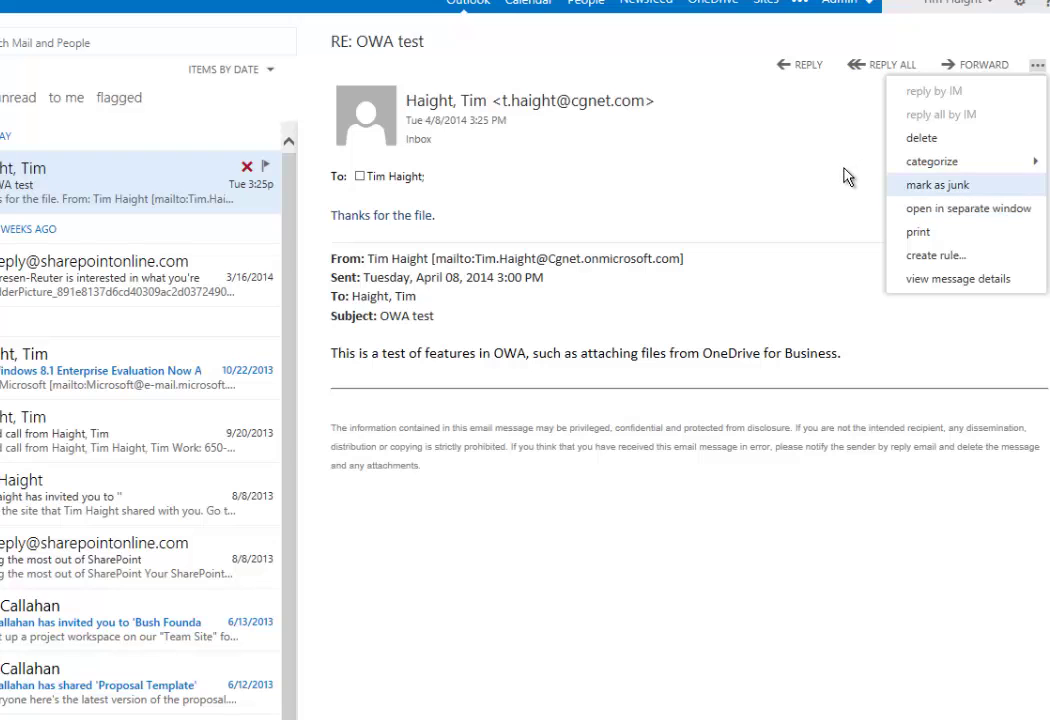
left_click(882, 196)
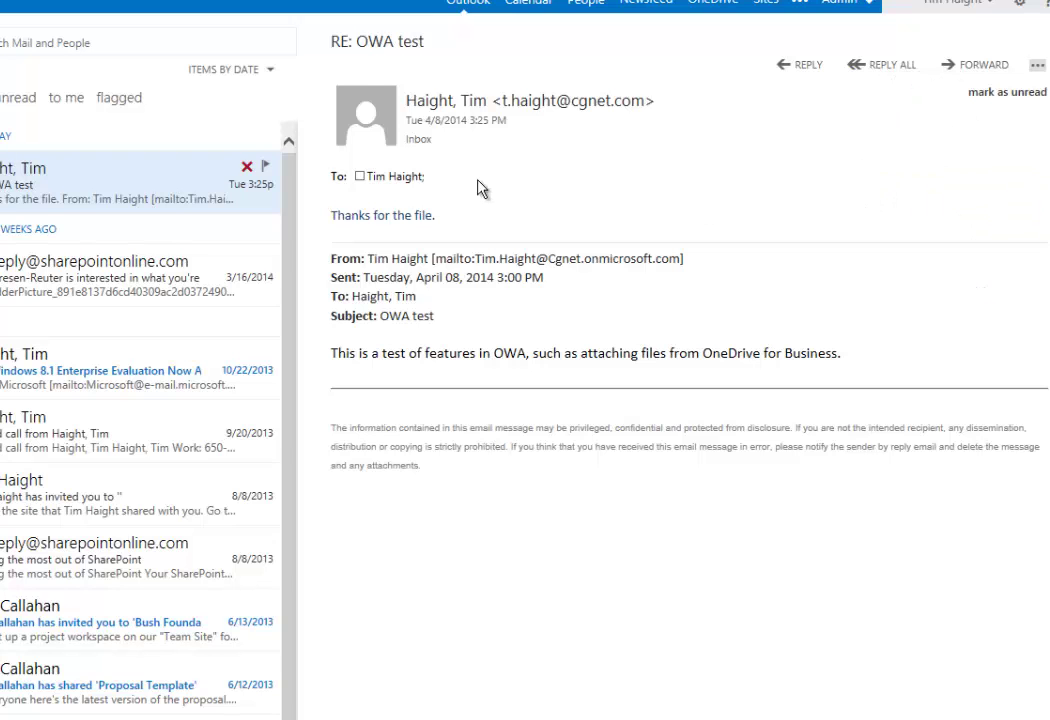
left_click(157, 271)
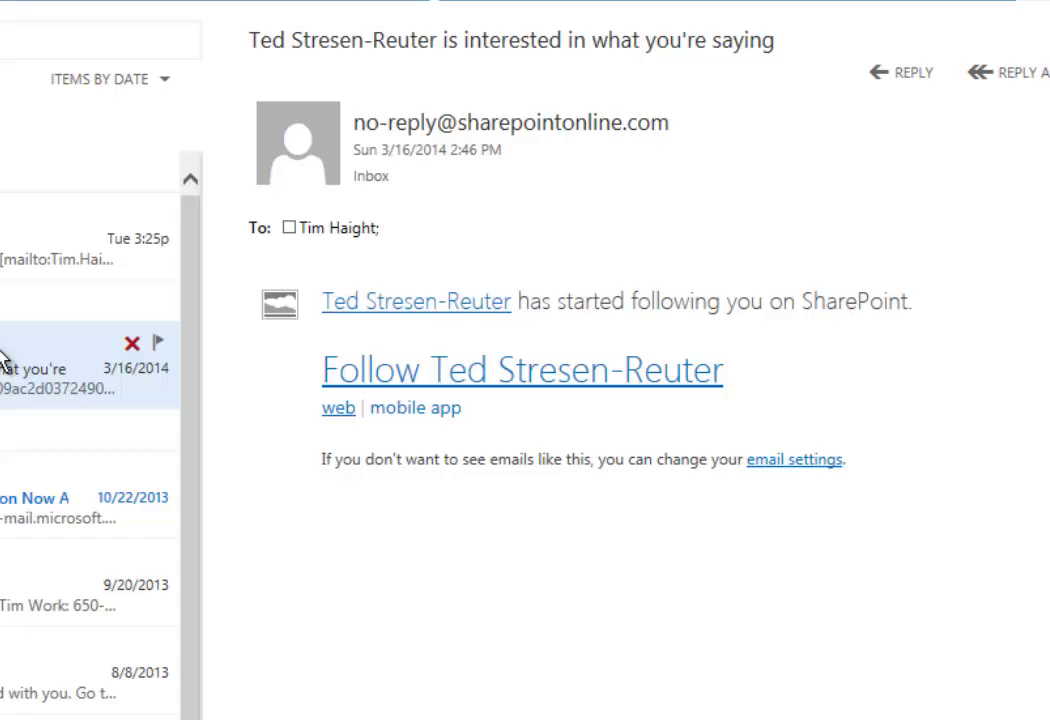
left_click(299, 148)
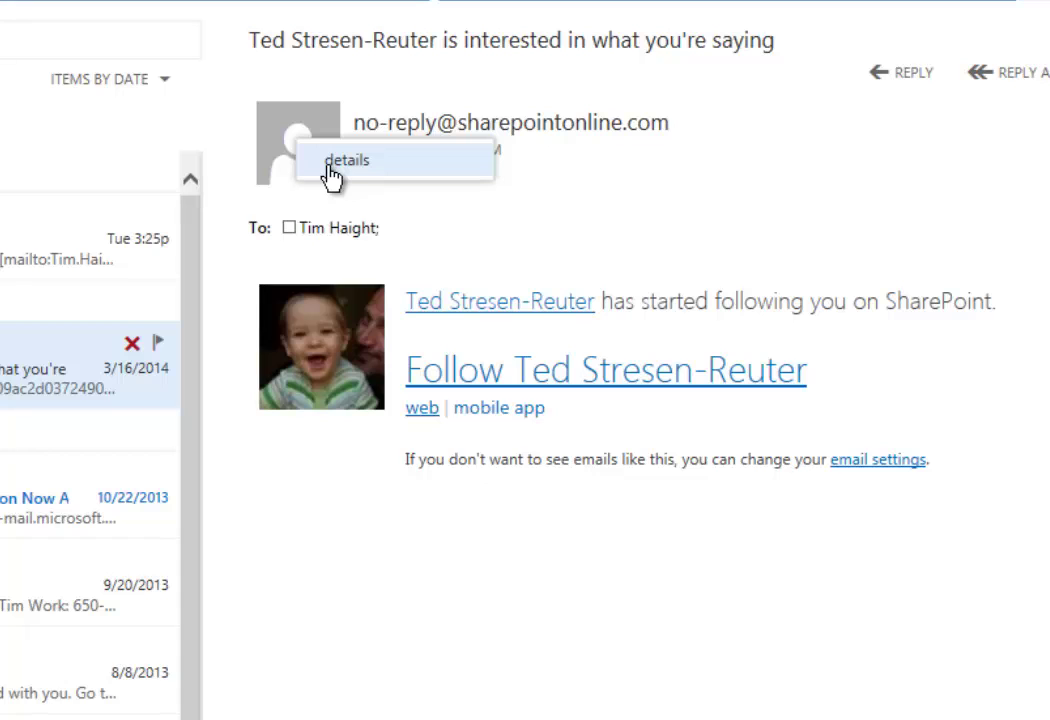
left_click(331, 165)
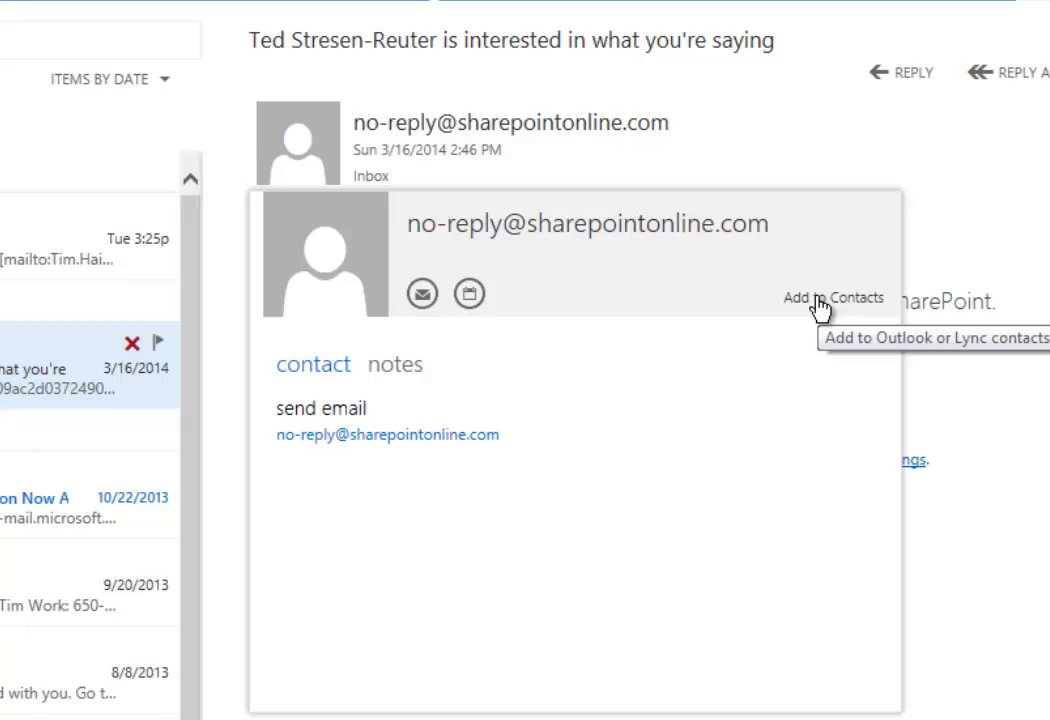
left_click(819, 300)
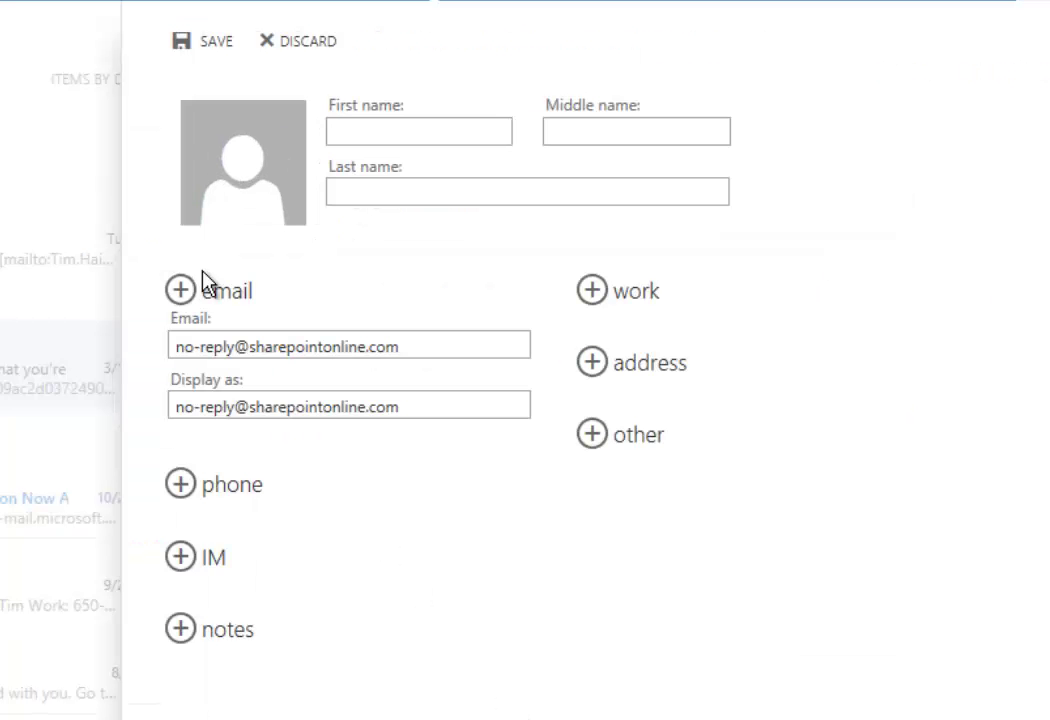
left_click(306, 45)
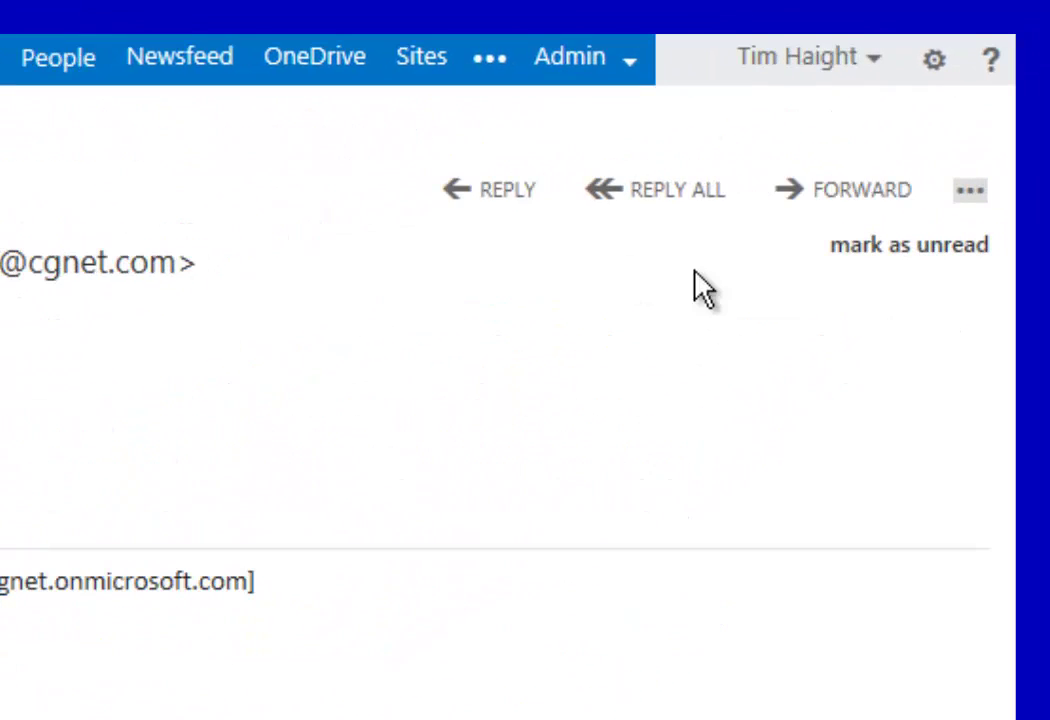
Show the settings menu, then the help menu with Help, Privacy notice and Feedback.
left_click(936, 68)
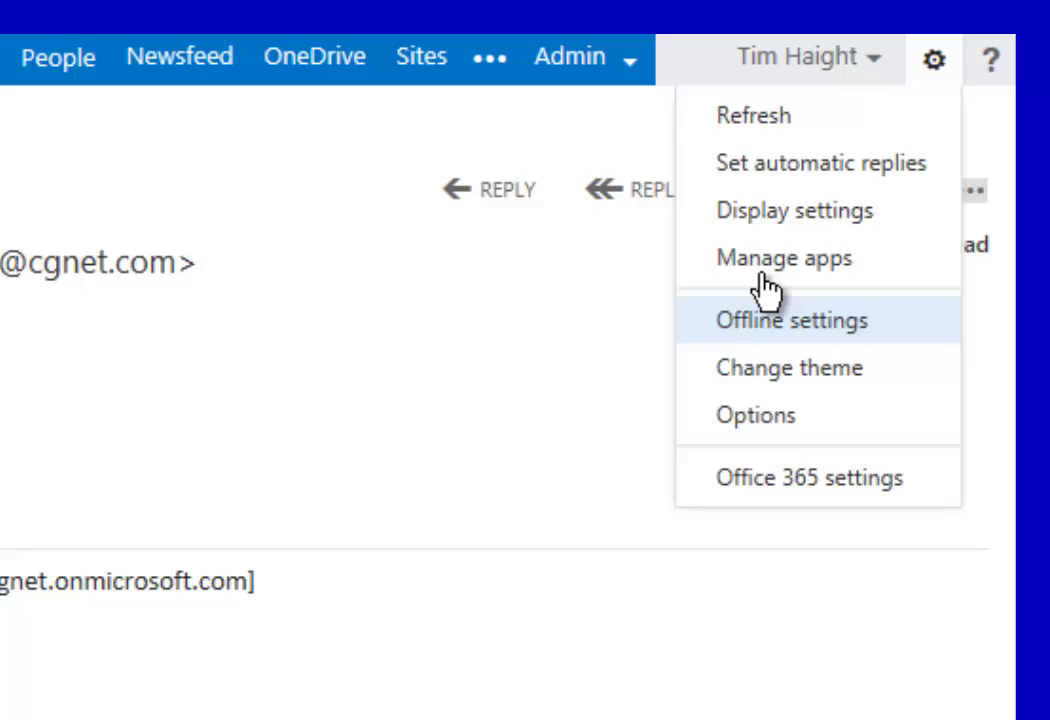
left_click(990, 62)
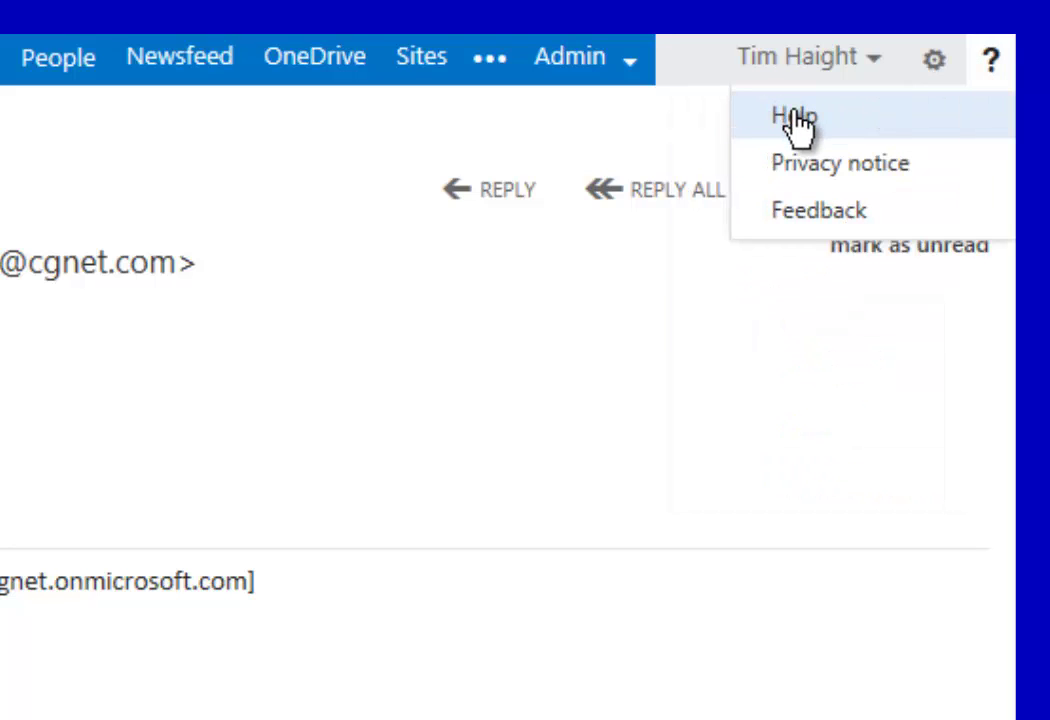